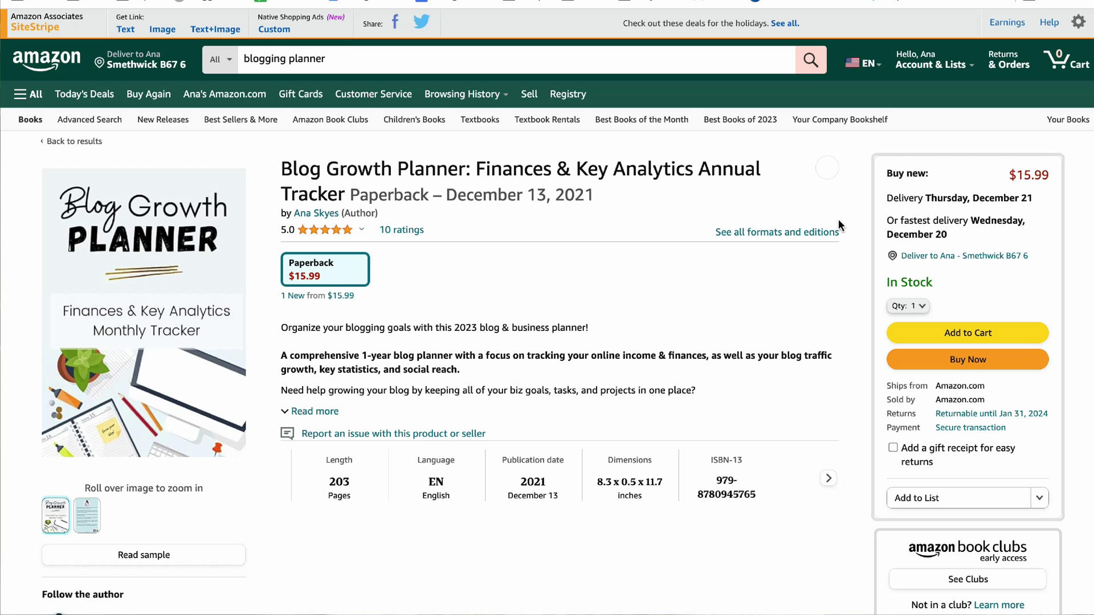
Generate the SiteStripe short affiliate link for the Blog Growth Planner, then switch to its full link
{"action": "left_click", "coordinate": [127, 30]}
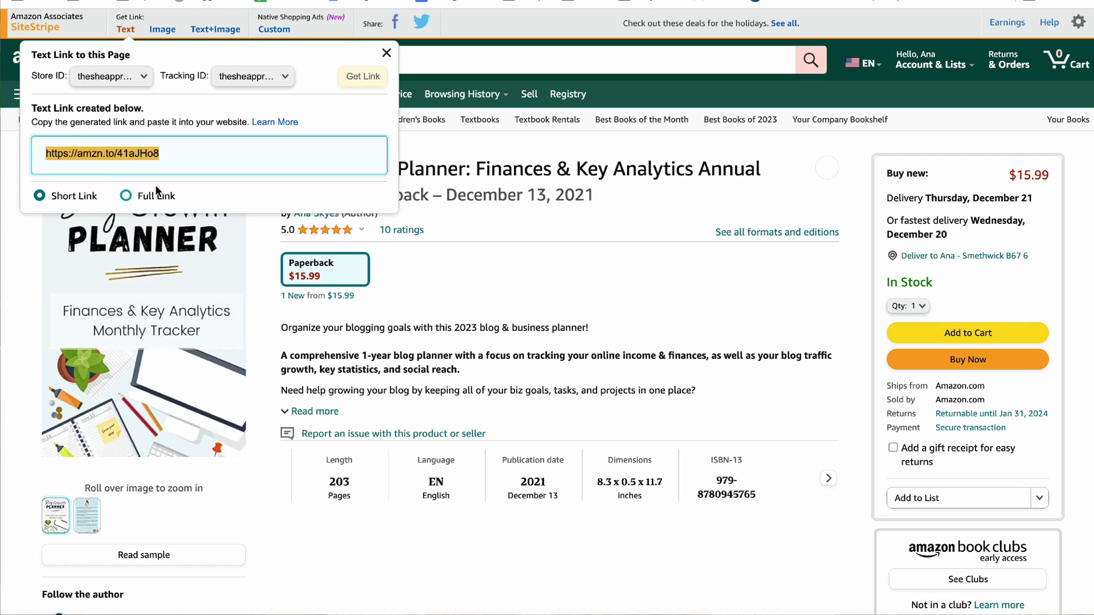
{"action": "left_click", "coordinate": [148, 196]}
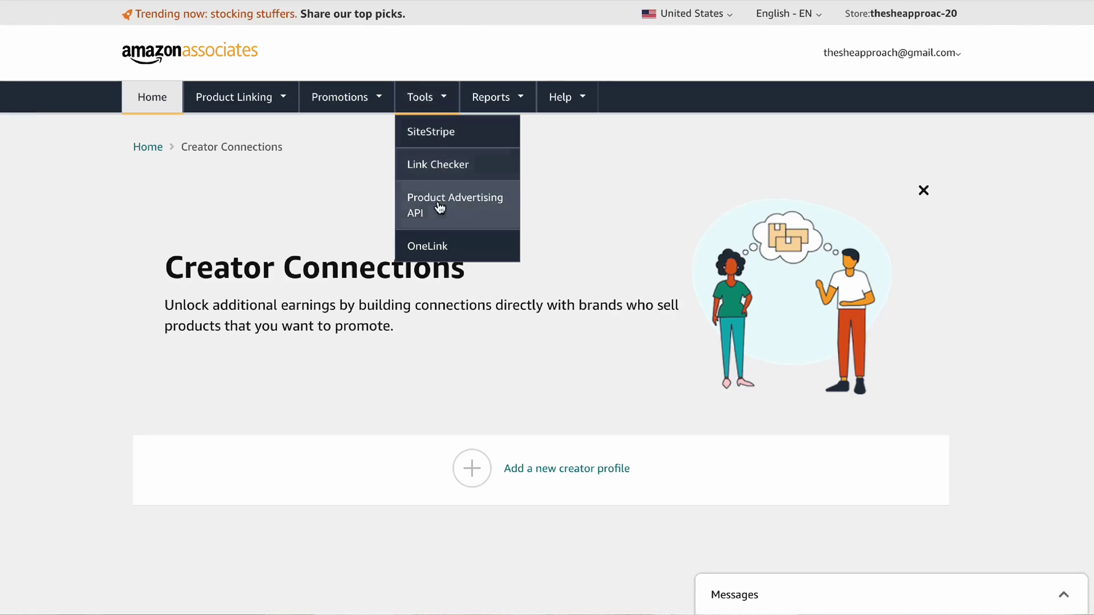
Open the Product Advertising API page and scroll down to the PA API access request section
{"action": "left_click", "coordinate": [454, 200]}
{"action": "scroll", "coordinate": [449, 200], "scroll_direction": "down", "scroll_amount": 5}
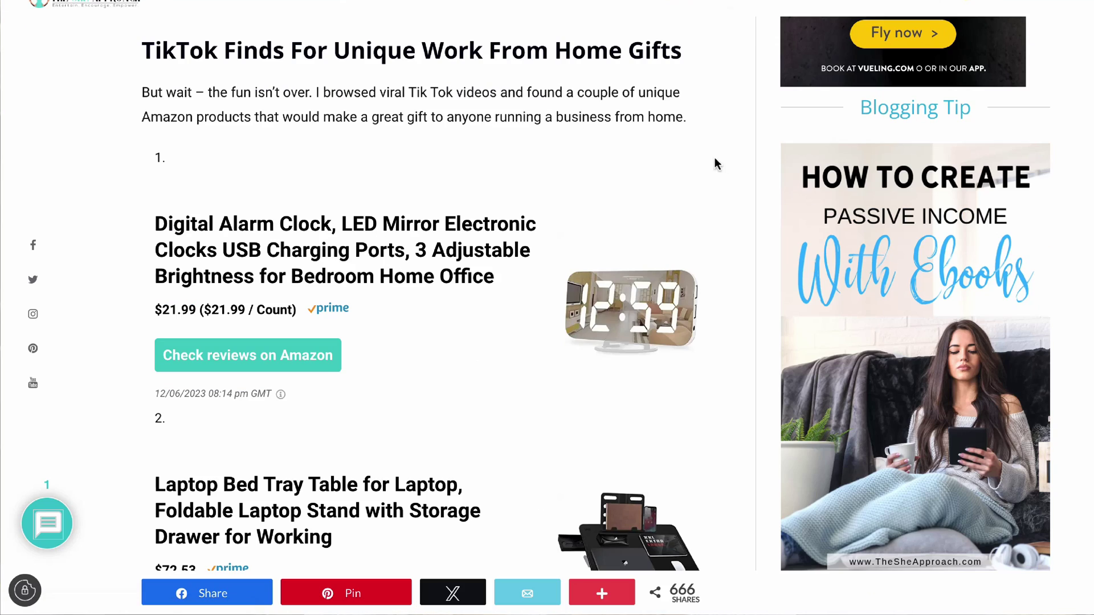
Scroll through the gift guide post's Amazon product boxes, clearing an accidental price selection
{"action": "scroll", "coordinate": [715, 162], "scroll_direction": "down", "scroll_amount": 4}
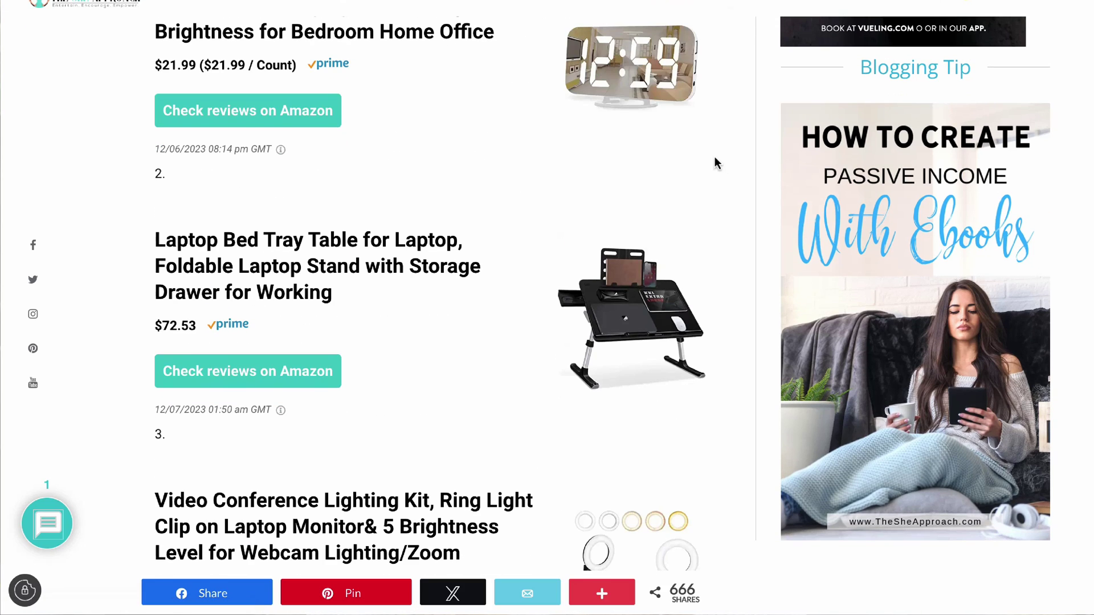
{"action": "scroll", "coordinate": [715, 162], "scroll_direction": "down", "scroll_amount": 9}
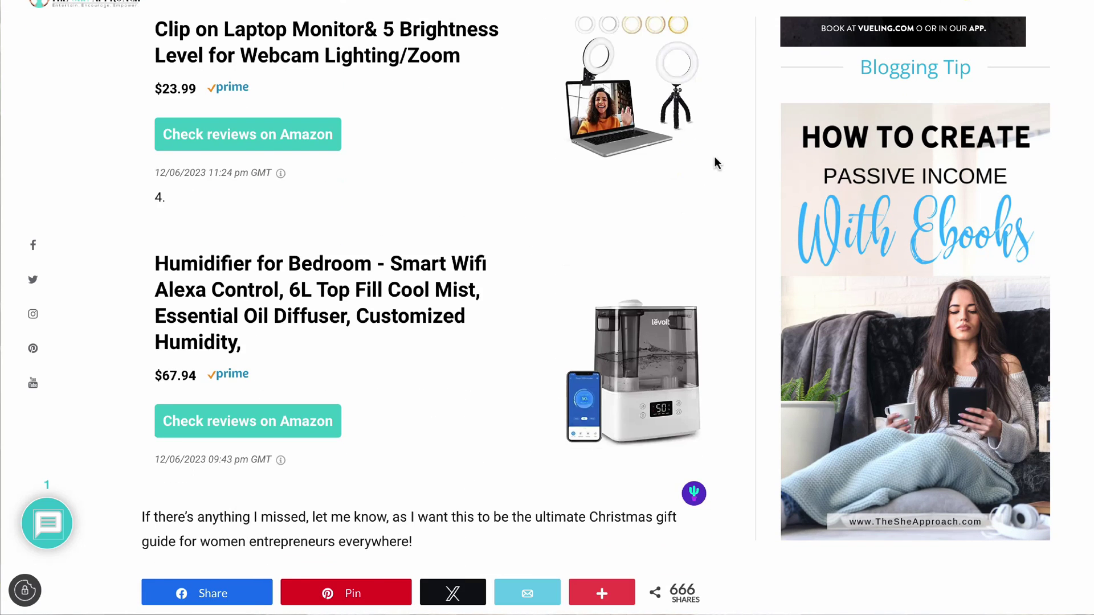
{"action": "scroll", "coordinate": [714, 160], "scroll_direction": "down", "scroll_amount": 1}
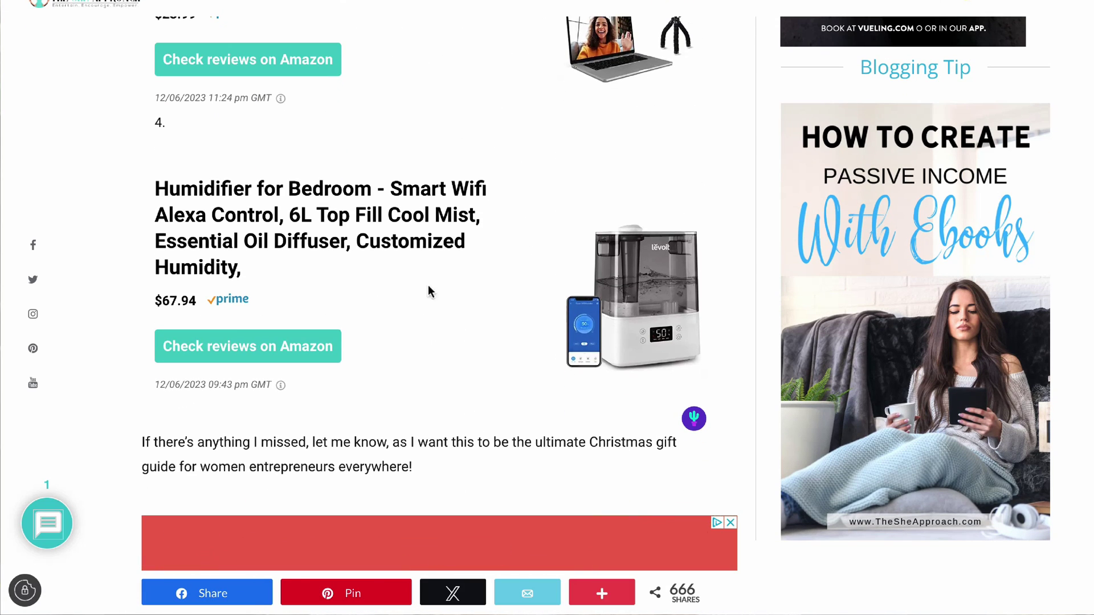
{"action": "left_click", "coordinate": [205, 301]}
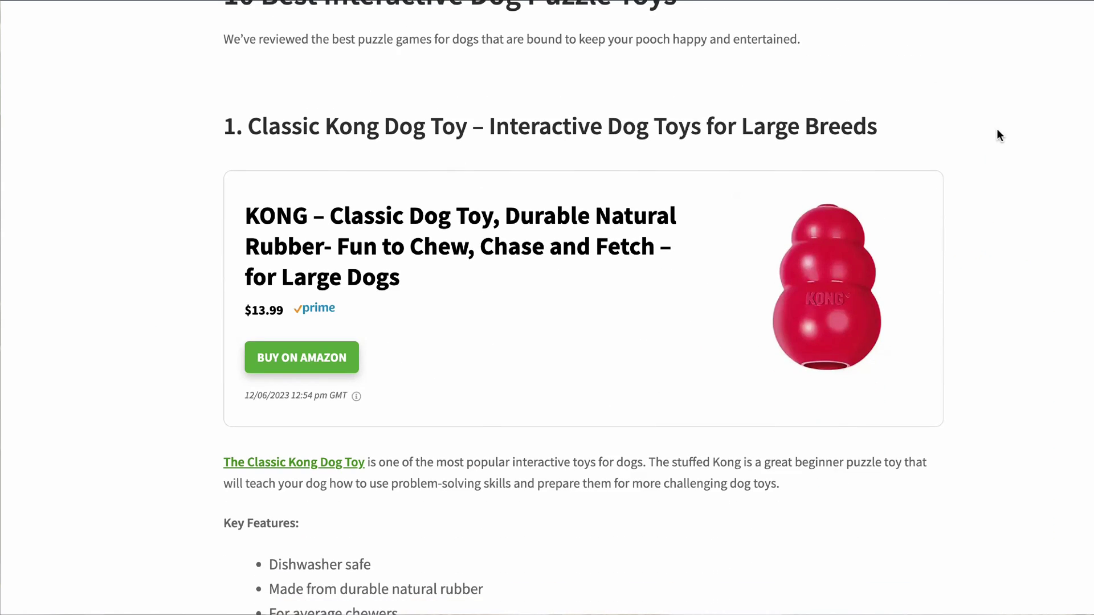
Scroll the dog toy post, then generate a SiteStripe short link for the DR CATCH dog puzzle
{"action": "scroll", "coordinate": [998, 135], "scroll_direction": "down", "scroll_amount": 20}
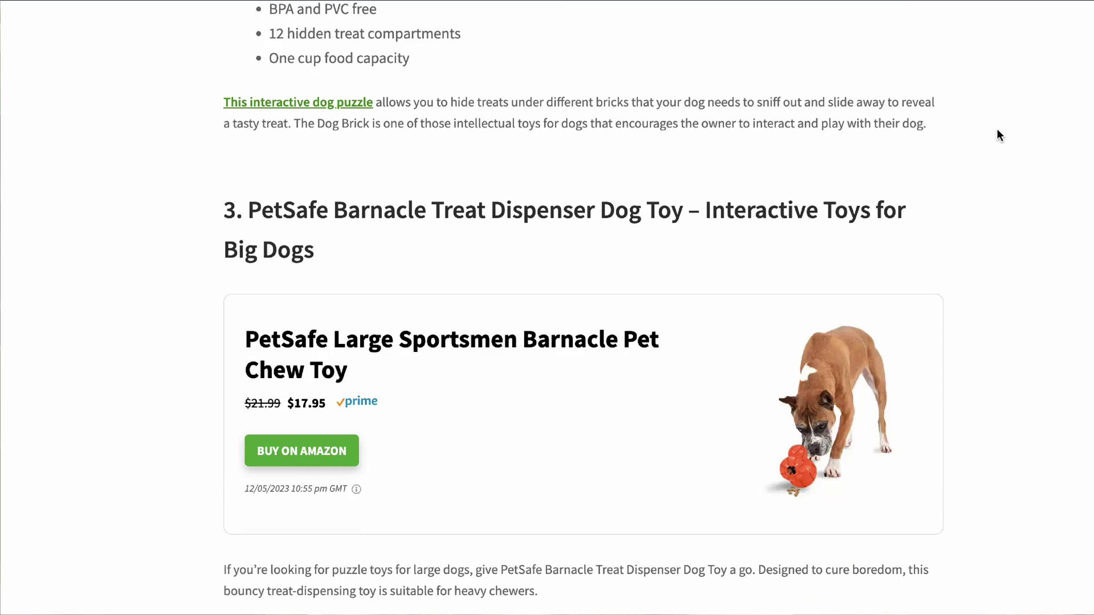
{"action": "scroll", "coordinate": [997, 135], "scroll_direction": "down", "scroll_amount": 10}
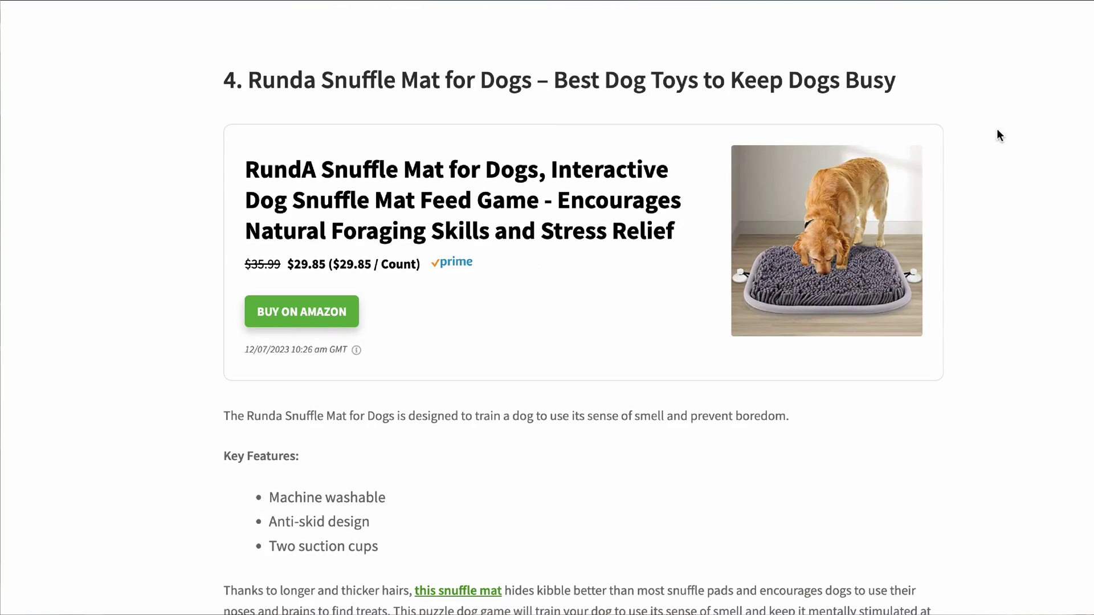
{"action": "scroll", "coordinate": [997, 135], "scroll_direction": "down", "scroll_amount": 20}
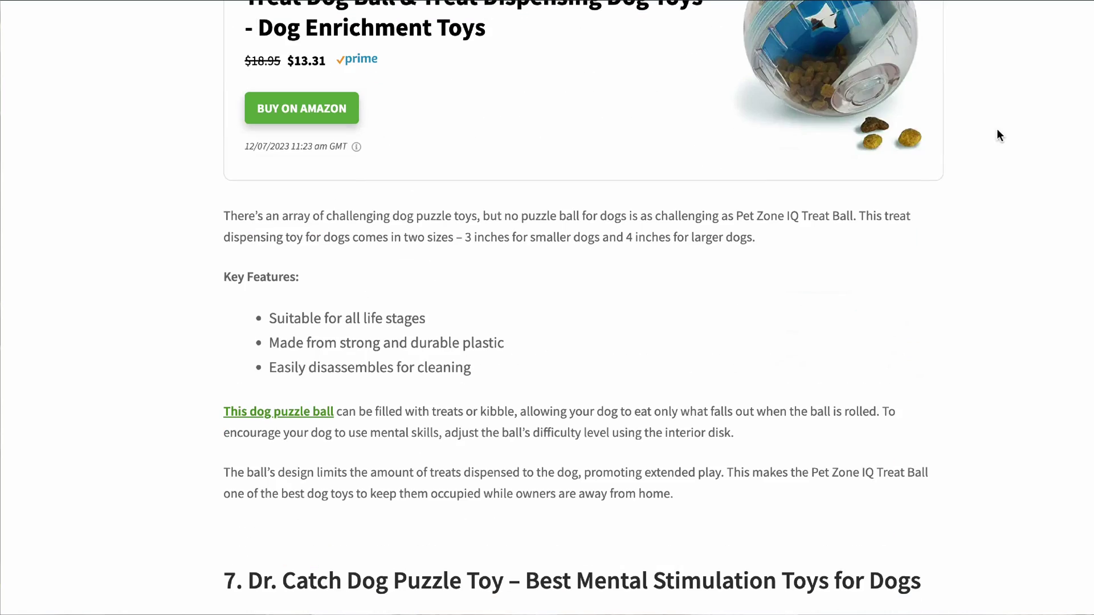
{"action": "scroll", "coordinate": [997, 135], "scroll_direction": "down", "scroll_amount": 9}
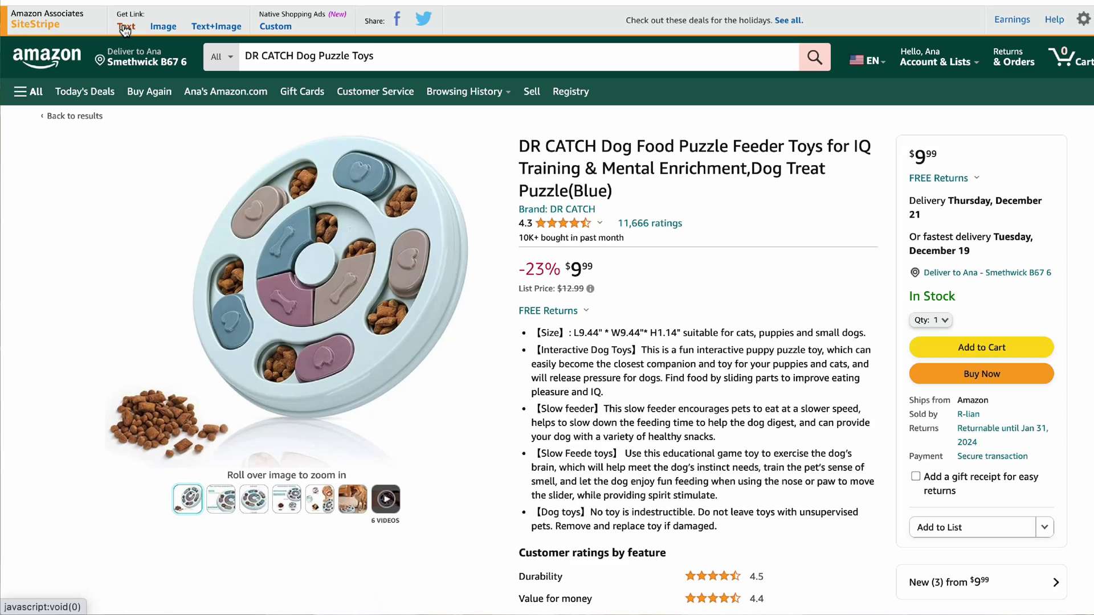
{"action": "left_click", "coordinate": [125, 29]}
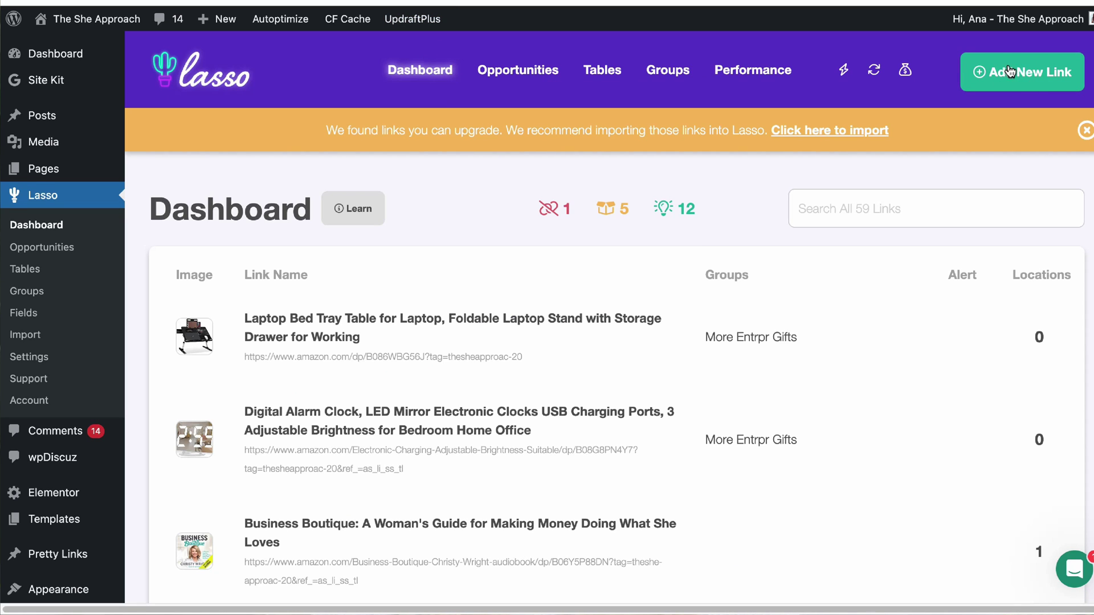
Create a new Lasso link from the pasted DR CATCH amzn.to short link and scroll through its details
{"action": "left_click", "coordinate": [1024, 78]}
{"action": "left_click", "coordinate": [597, 205]}
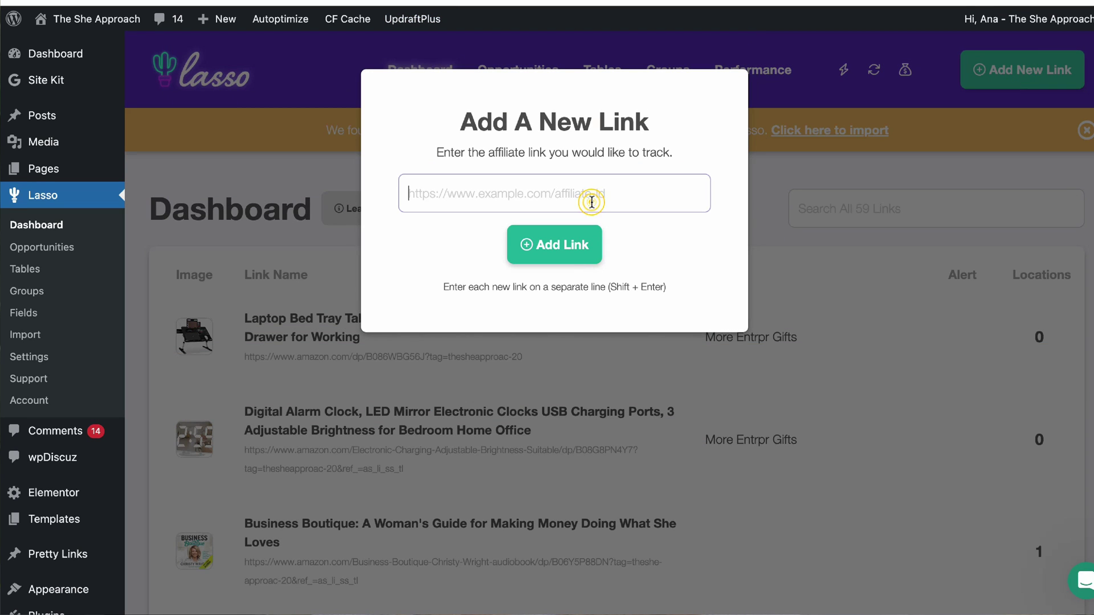
{"action": "type", "text": "https://amzn.to/487YfHC"}
{"action": "key", "text": "Return"}
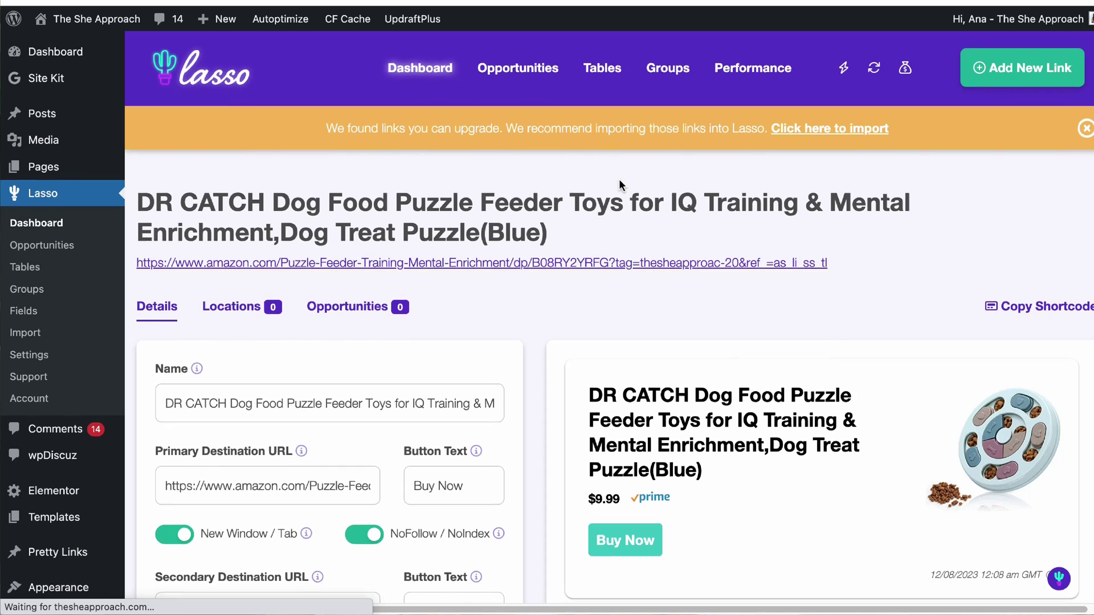
{"action": "scroll", "coordinate": [619, 181], "scroll_direction": "down", "scroll_amount": 4}
{"action": "scroll", "coordinate": [619, 254], "scroll_direction": "down", "scroll_amount": 4}
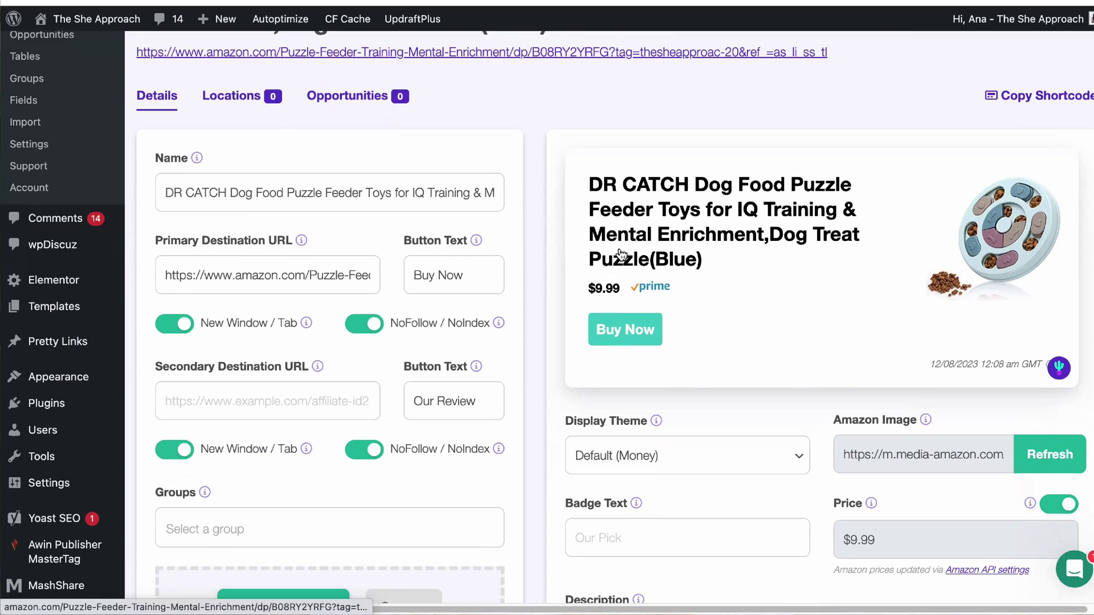
{"action": "scroll", "coordinate": [650, 265], "scroll_direction": "down", "scroll_amount": 1}
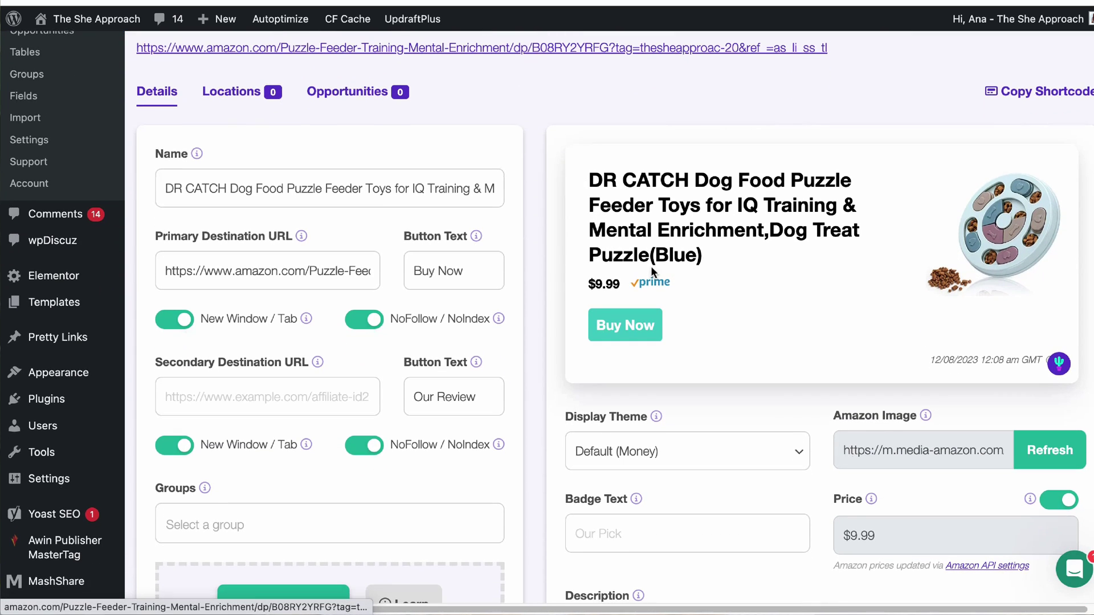
{"action": "scroll", "coordinate": [679, 275], "scroll_direction": "down", "scroll_amount": 8}
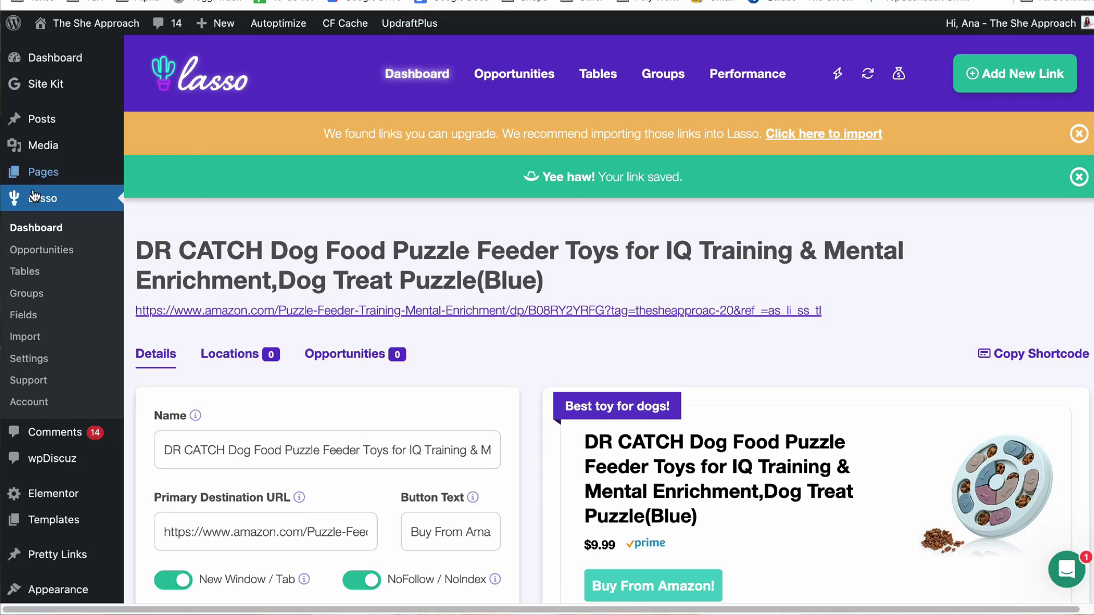
Paste the Amazon Product API Access Key ID and Secret Key into Lasso's Amazon settings
{"action": "left_click", "coordinate": [34, 360]}
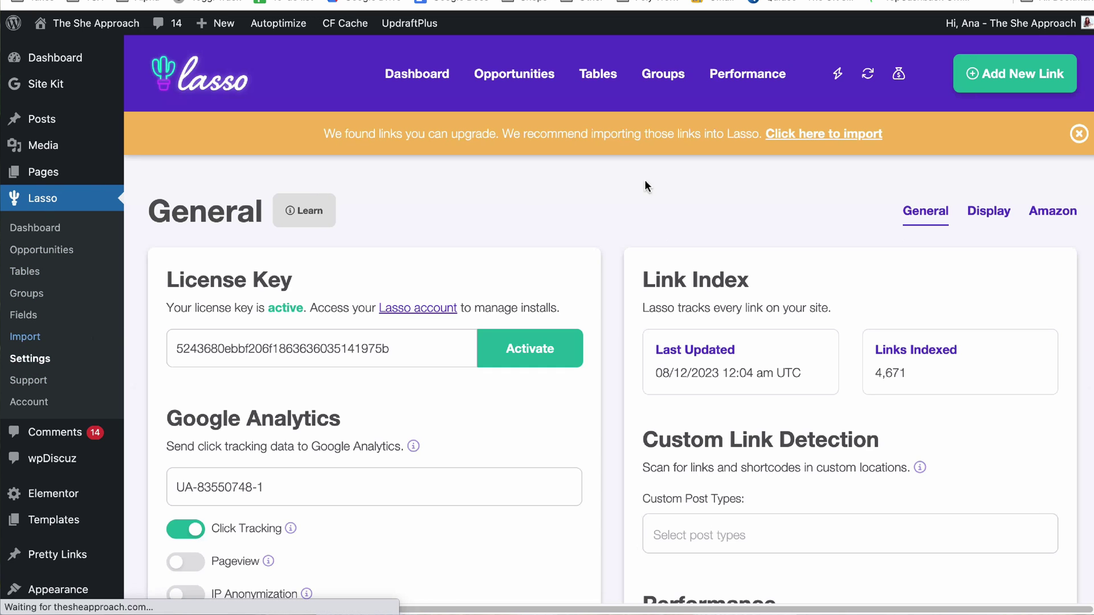
{"action": "left_click", "coordinate": [1048, 211]}
{"action": "scroll", "coordinate": [798, 143], "scroll_direction": "down", "scroll_amount": 3}
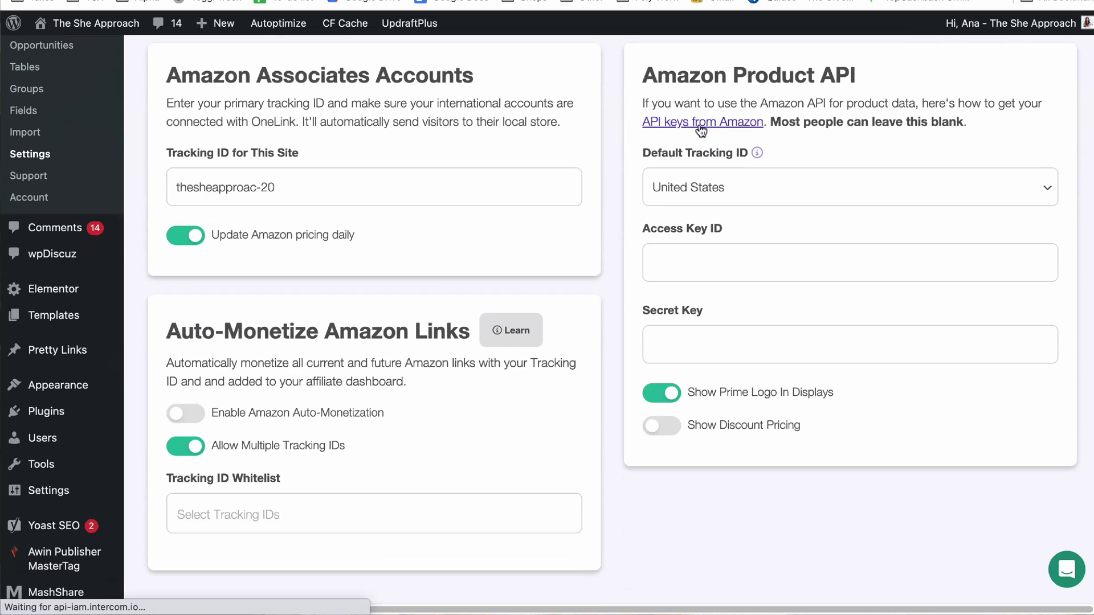
{"action": "left_click", "coordinate": [741, 259]}
{"action": "key", "text": "super+v"}
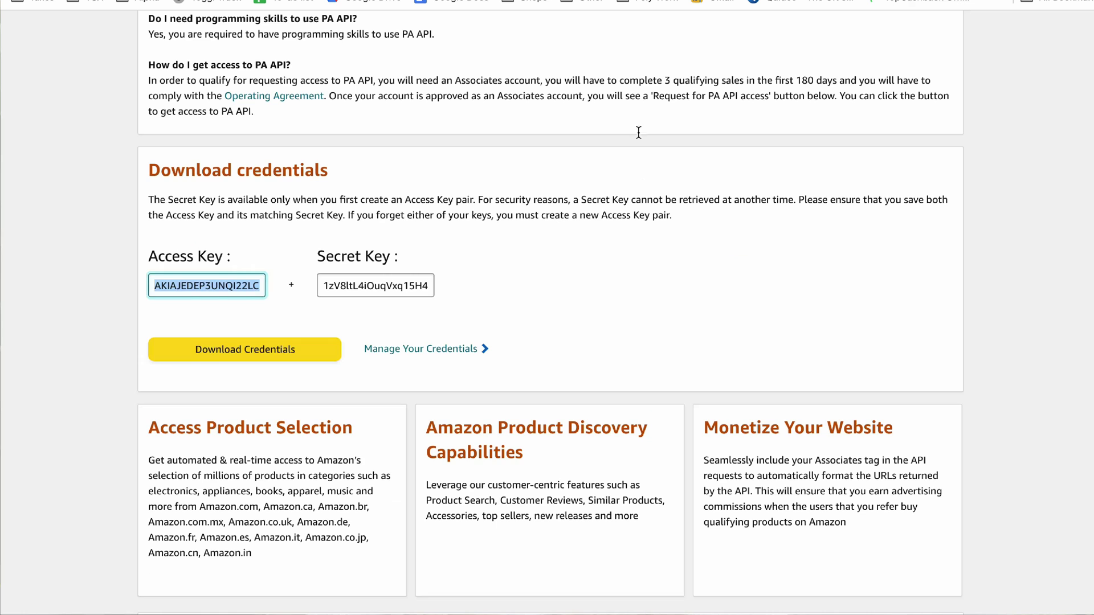
{"action": "double_click", "coordinate": [374, 287]}
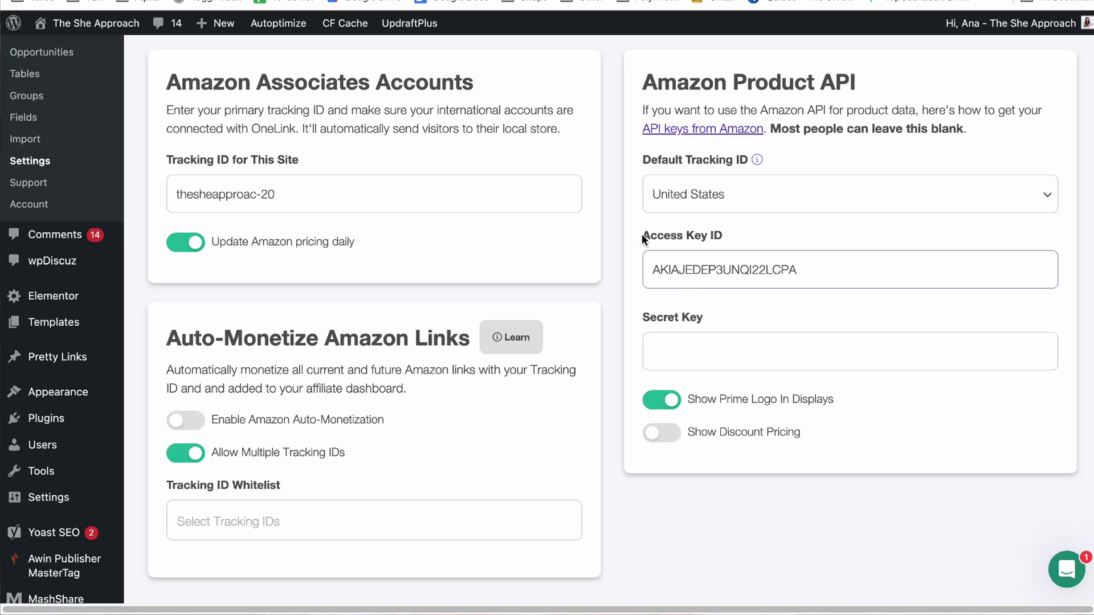
{"action": "left_click", "coordinate": [719, 345]}
{"action": "key", "text": "super+v"}
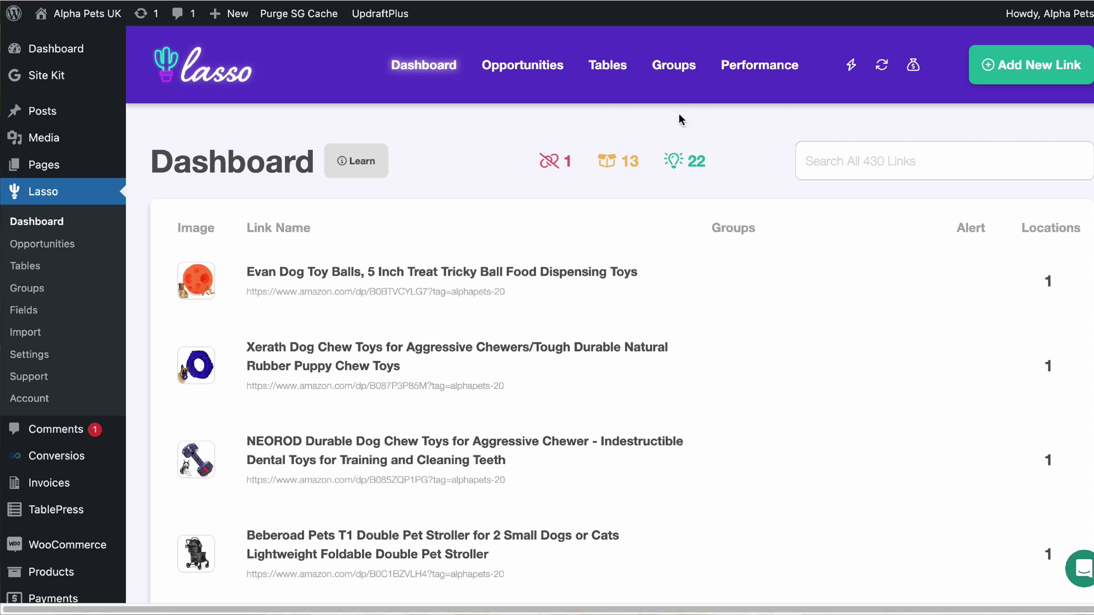
Show the 22 link opportunities on the Lasso dashboard and scroll through the list
{"action": "left_click", "coordinate": [680, 170]}
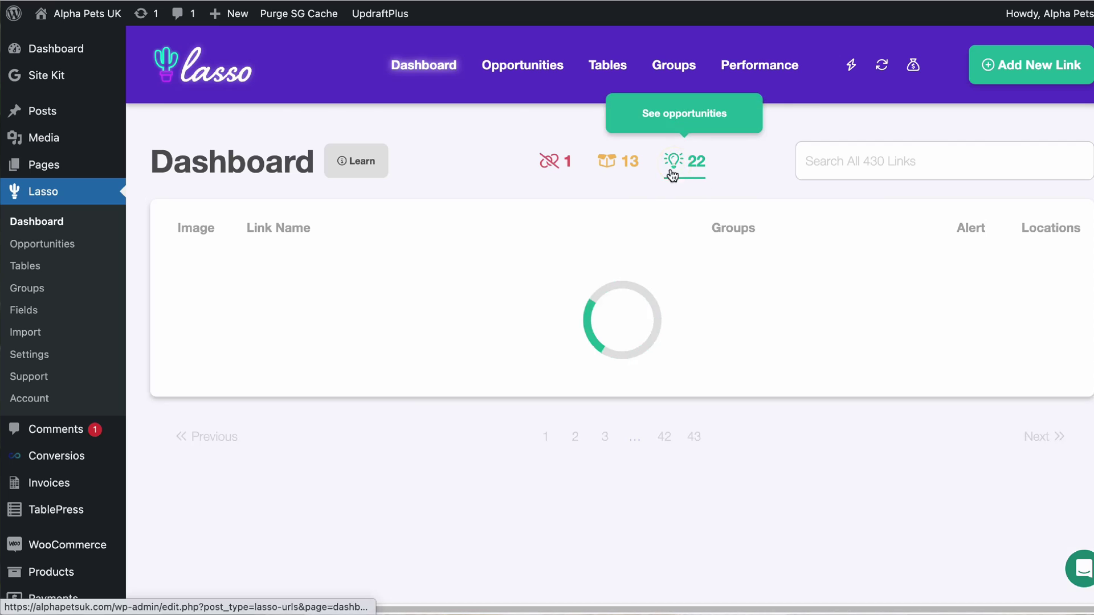
{"action": "scroll", "coordinate": [592, 158], "scroll_direction": "down", "scroll_amount": 5}
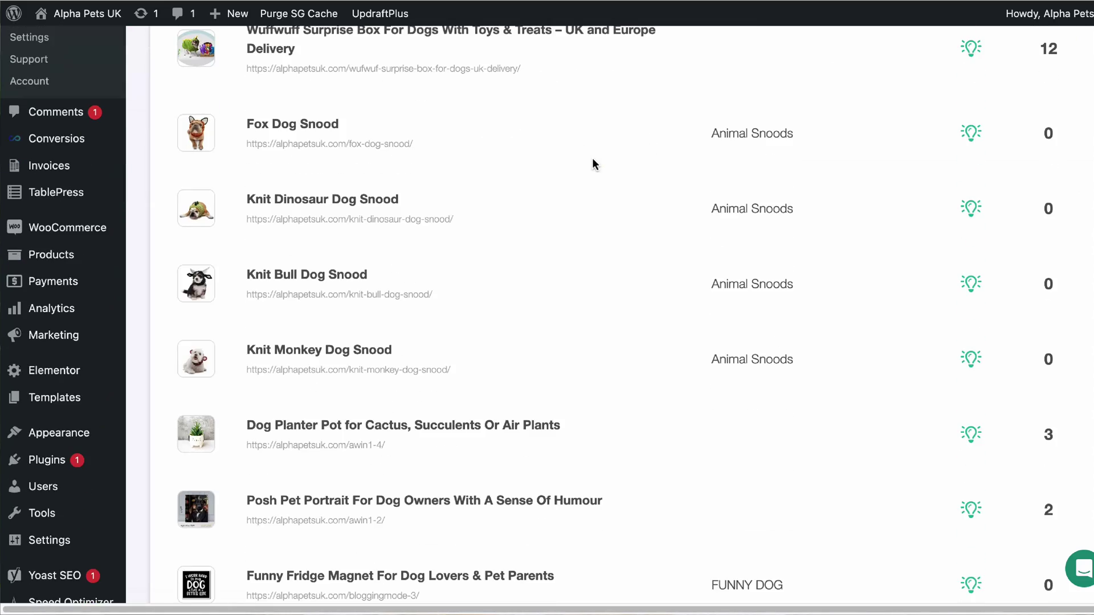
{"action": "scroll", "coordinate": [592, 158], "scroll_direction": "up", "scroll_amount": 5}
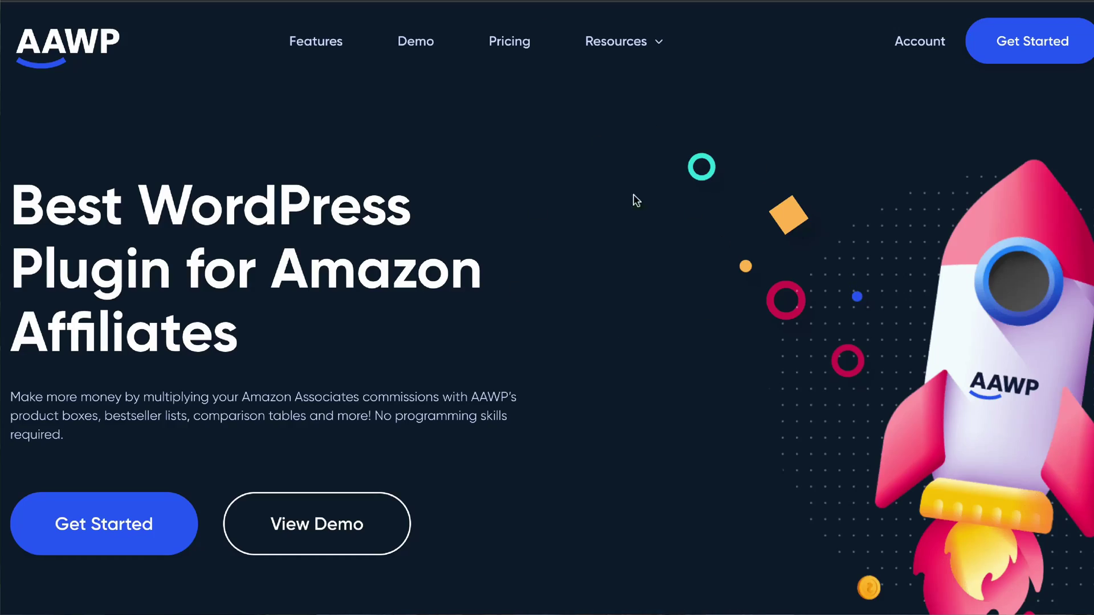
Open the AAWP Demo page and scroll past comparison tables, product boxes and bestseller lists to Data fields
{"action": "left_click", "coordinate": [348, 42]}
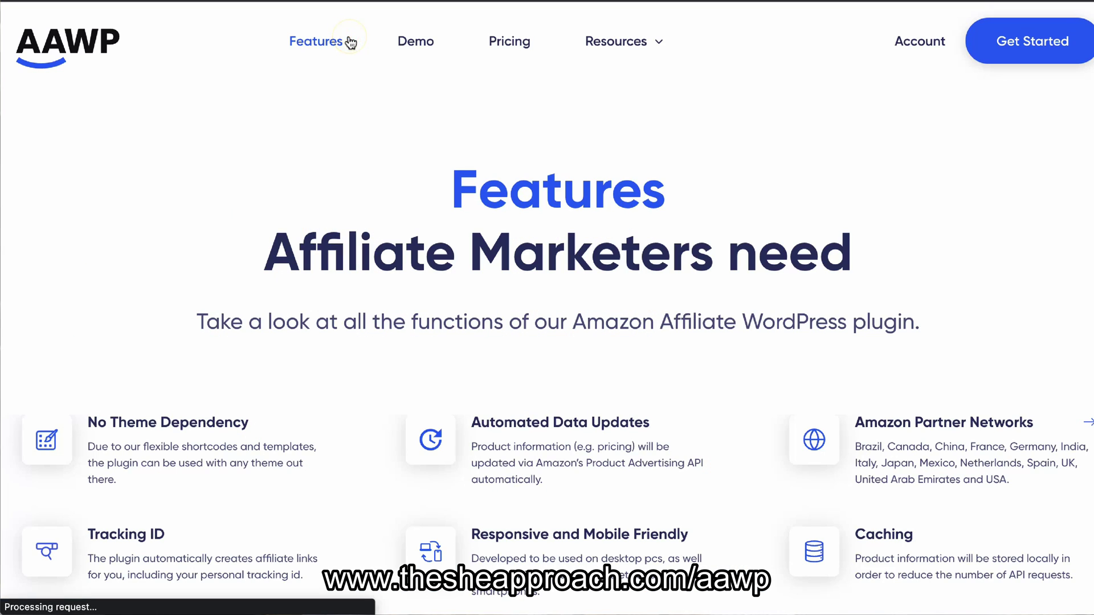
{"action": "left_click", "coordinate": [427, 43]}
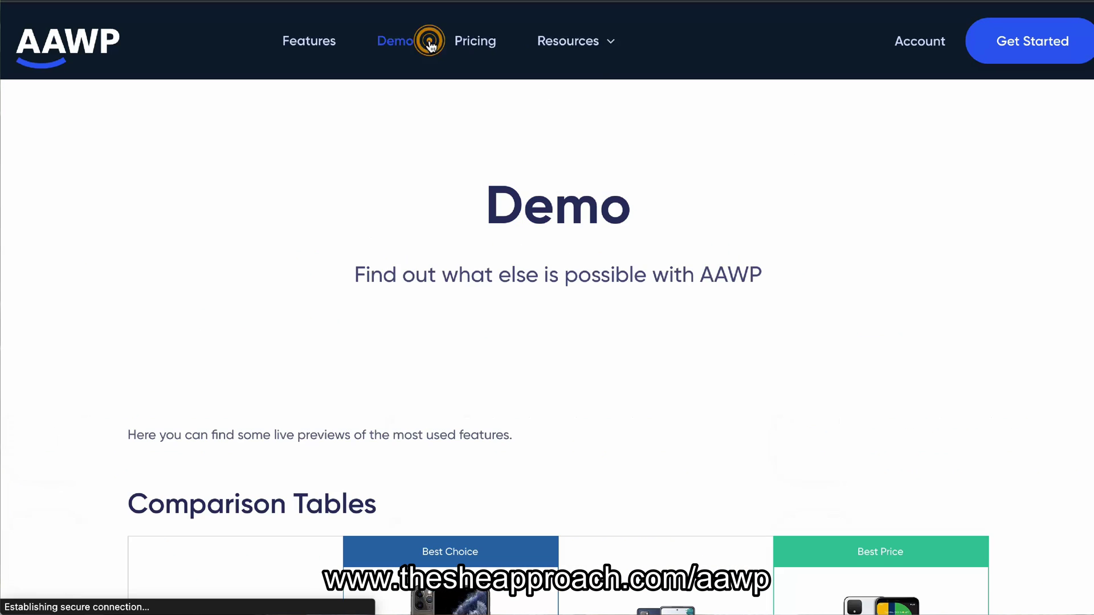
{"action": "scroll", "coordinate": [847, 161], "scroll_direction": "down", "scroll_amount": 1}
{"action": "scroll", "coordinate": [547, 307], "scroll_direction": "down", "scroll_amount": 5}
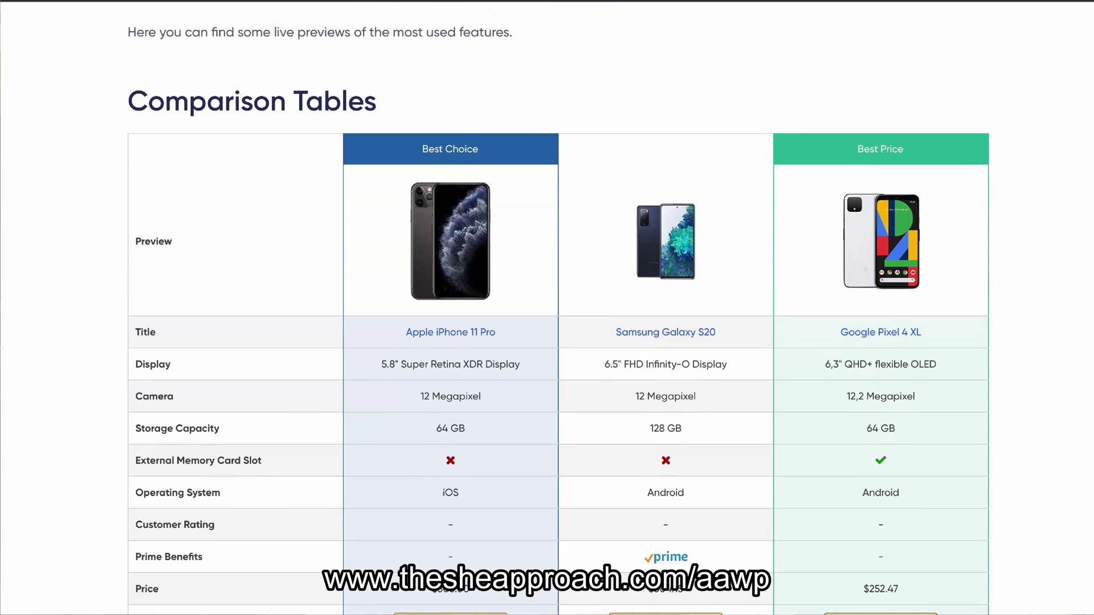
{"action": "scroll", "coordinate": [547, 307], "scroll_direction": "down", "scroll_amount": 10}
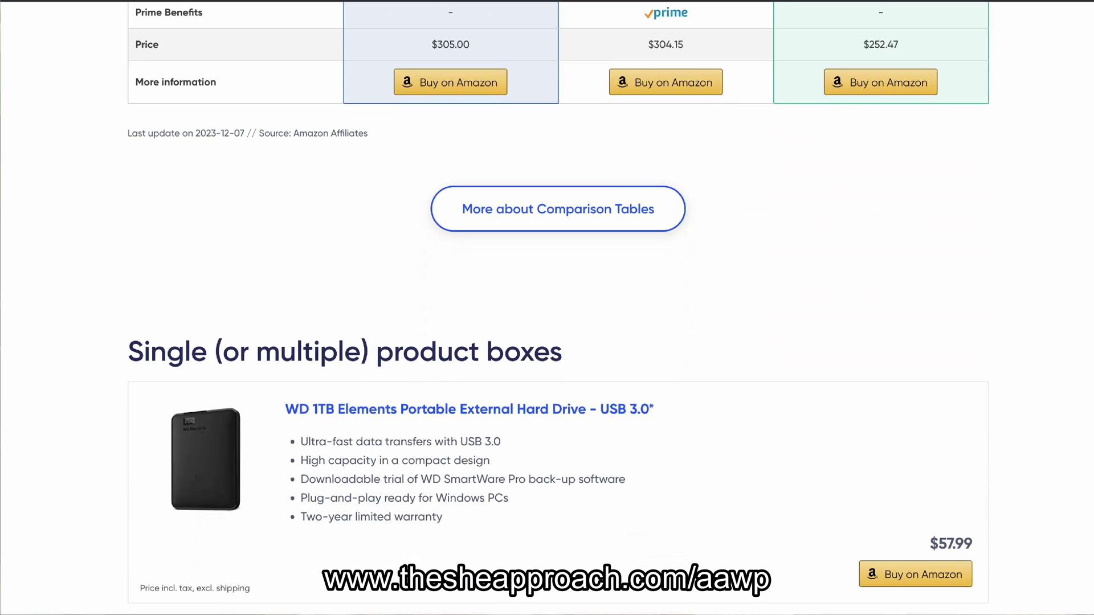
{"action": "scroll", "coordinate": [547, 307], "scroll_direction": "down", "scroll_amount": 6}
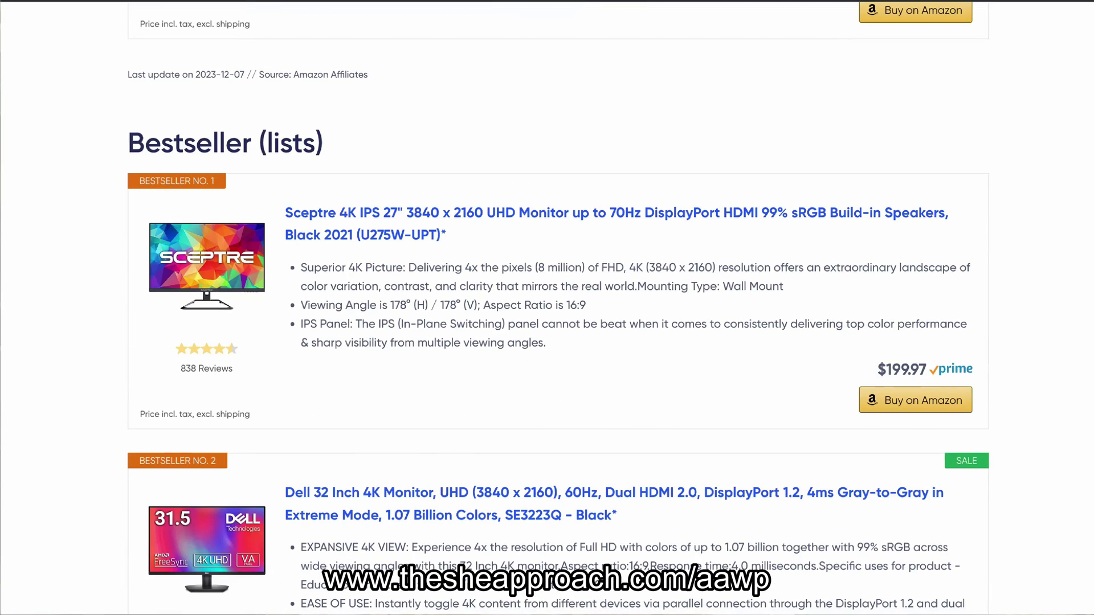
{"action": "scroll", "coordinate": [547, 308], "scroll_direction": "down", "scroll_amount": 8}
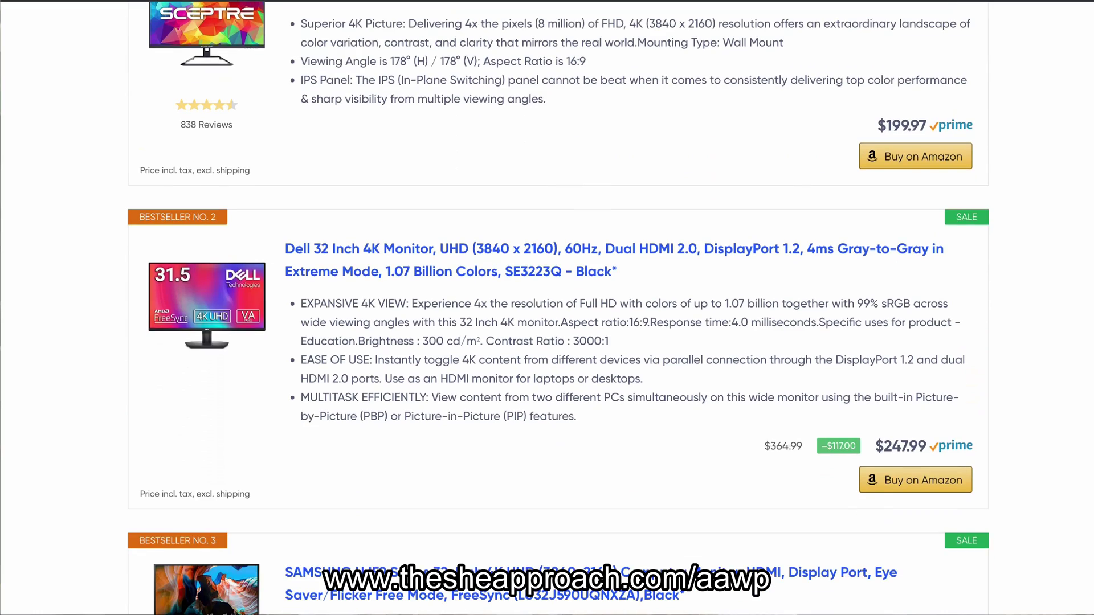
{"action": "scroll", "coordinate": [547, 307], "scroll_direction": "down", "scroll_amount": 7}
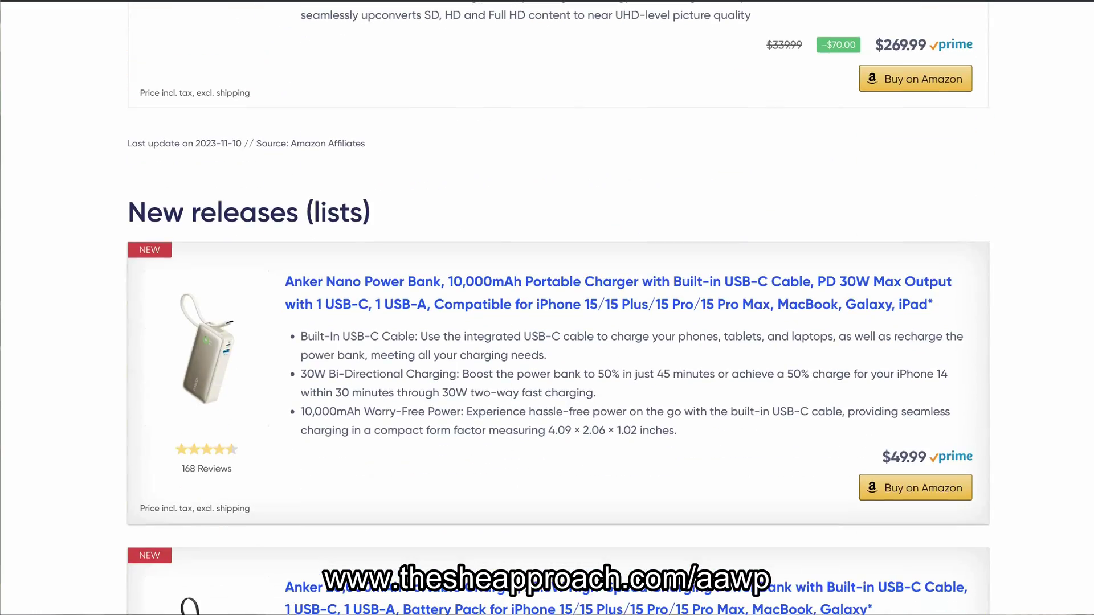
{"action": "scroll", "coordinate": [547, 307], "scroll_direction": "down", "scroll_amount": 5}
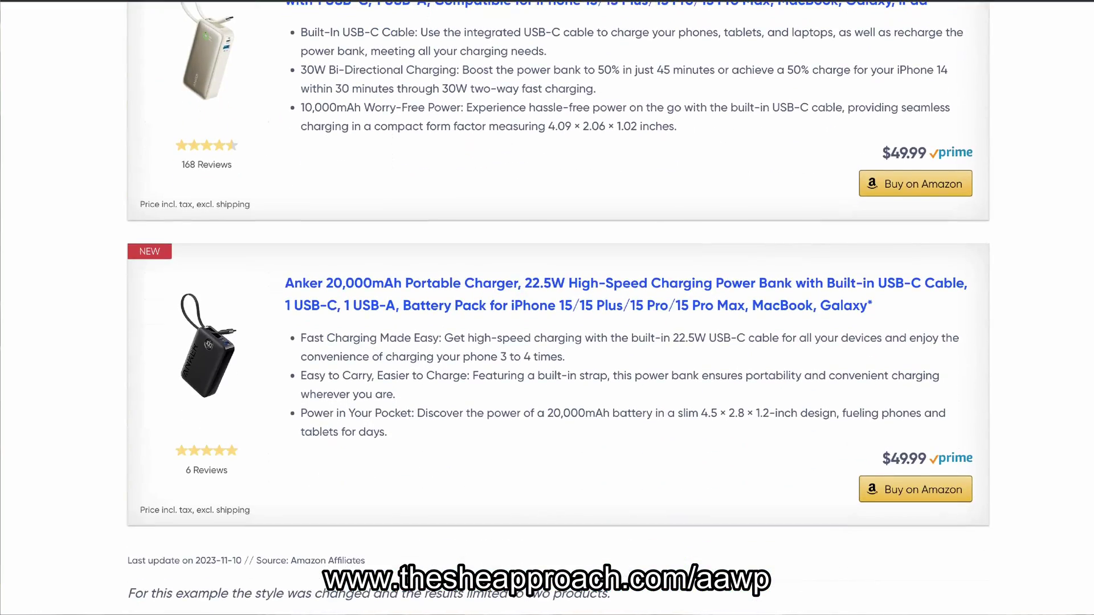
{"action": "scroll", "coordinate": [547, 308], "scroll_direction": "down", "scroll_amount": 10}
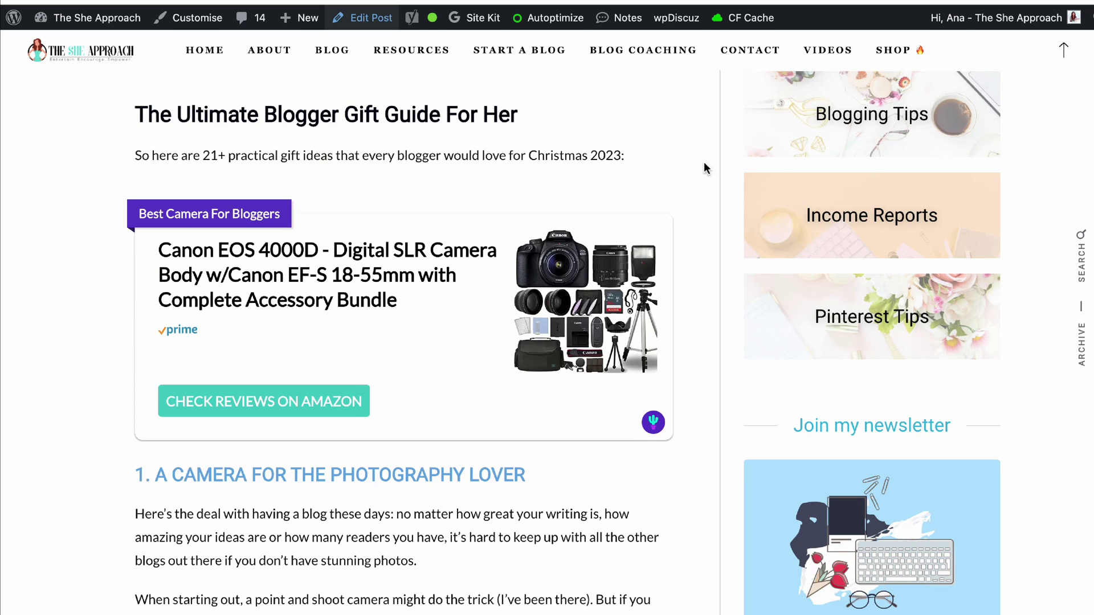
Look over the gift guide's camera and photo-prop images in the post
{"action": "mouse_move", "coordinate": [593, 288]}
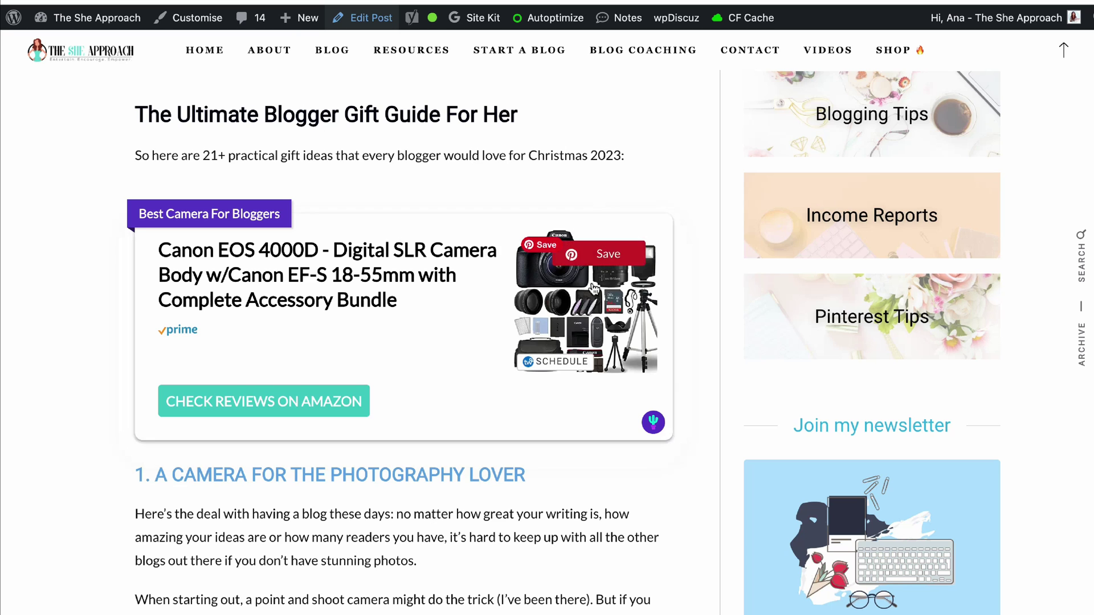
{"action": "scroll", "coordinate": [678, 181], "scroll_direction": "down", "scroll_amount": 12}
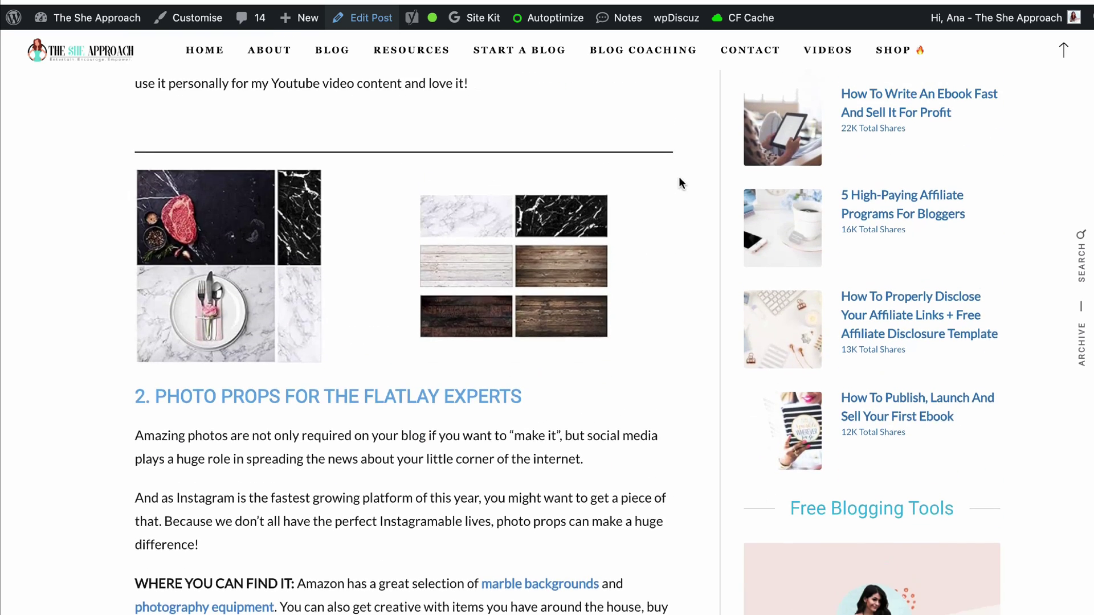
{"action": "scroll", "coordinate": [679, 183], "scroll_direction": "up", "scroll_amount": 1}
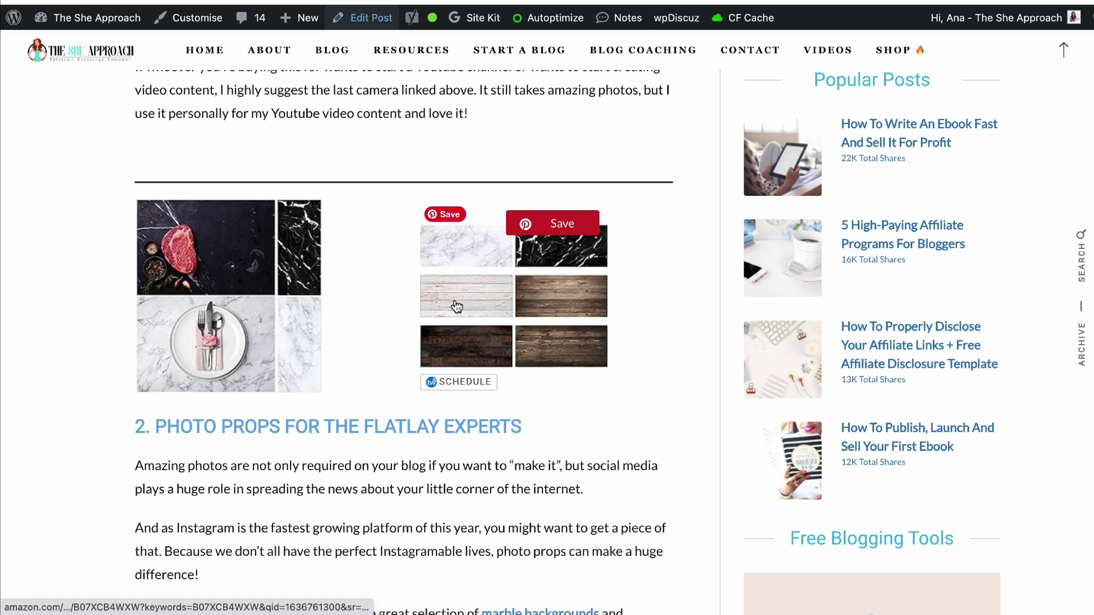
{"action": "mouse_move", "coordinate": [222, 303]}
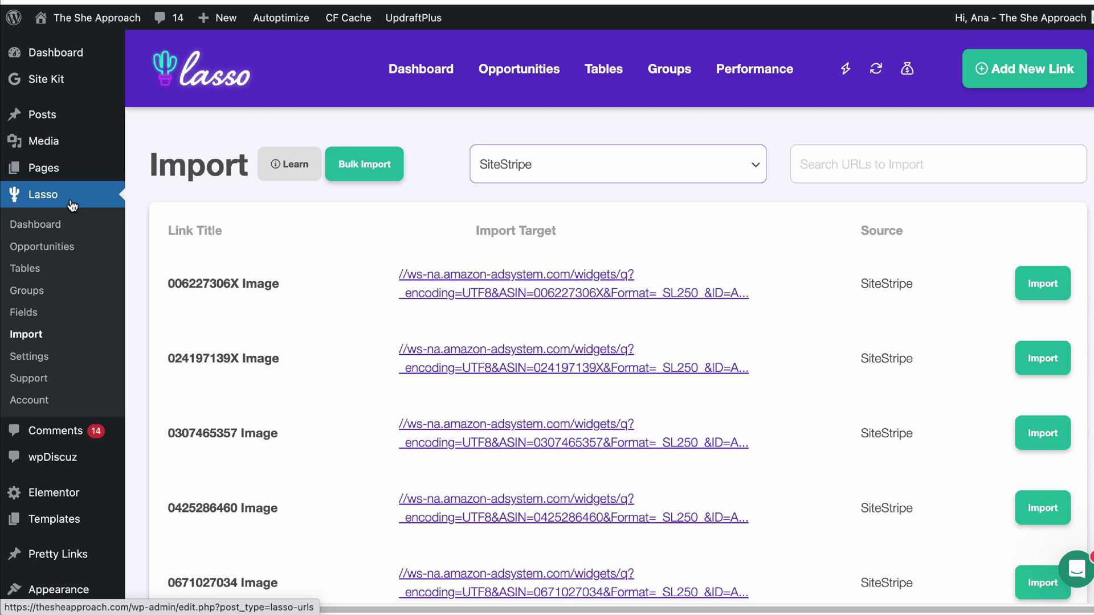
Filter the Lasso Import list to SiteStripe links, attempt a bulk import, and return to the post
{"action": "left_click", "coordinate": [28, 336]}
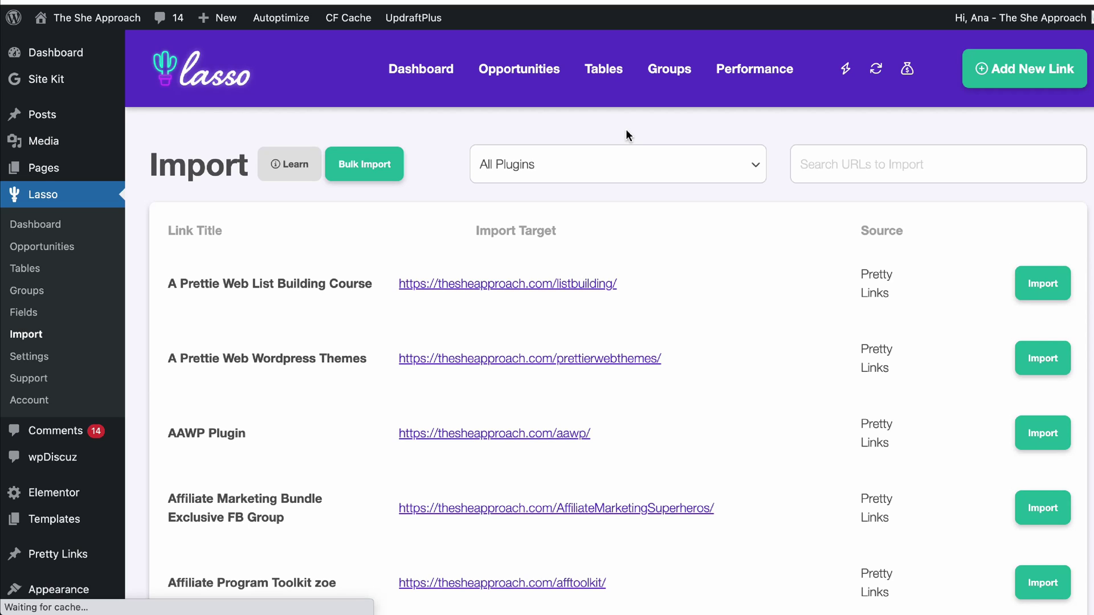
{"action": "left_click", "coordinate": [589, 163]}
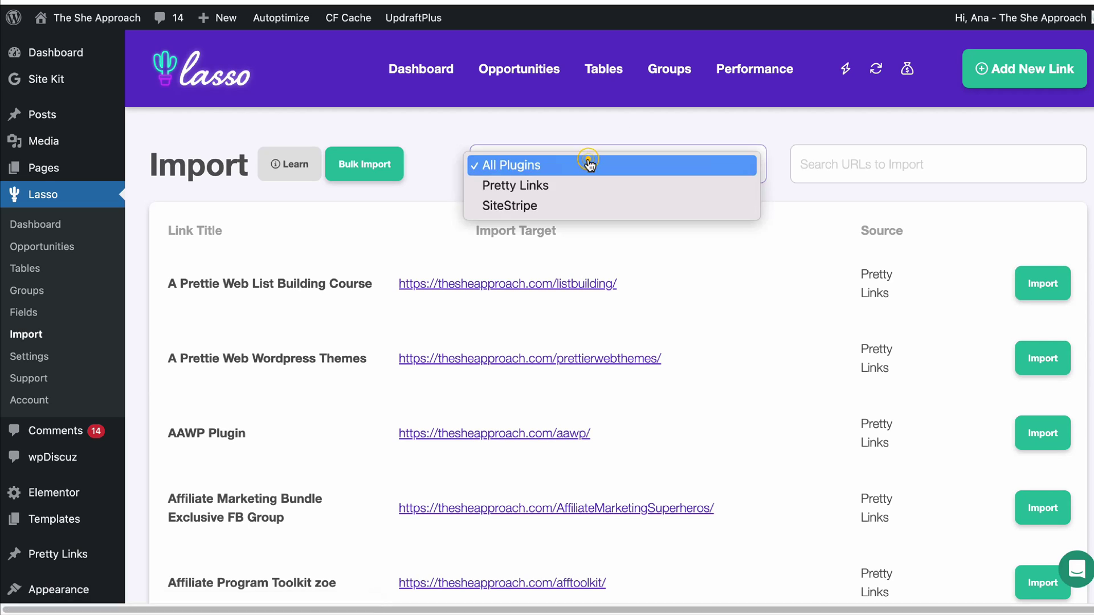
{"action": "left_click", "coordinate": [514, 205]}
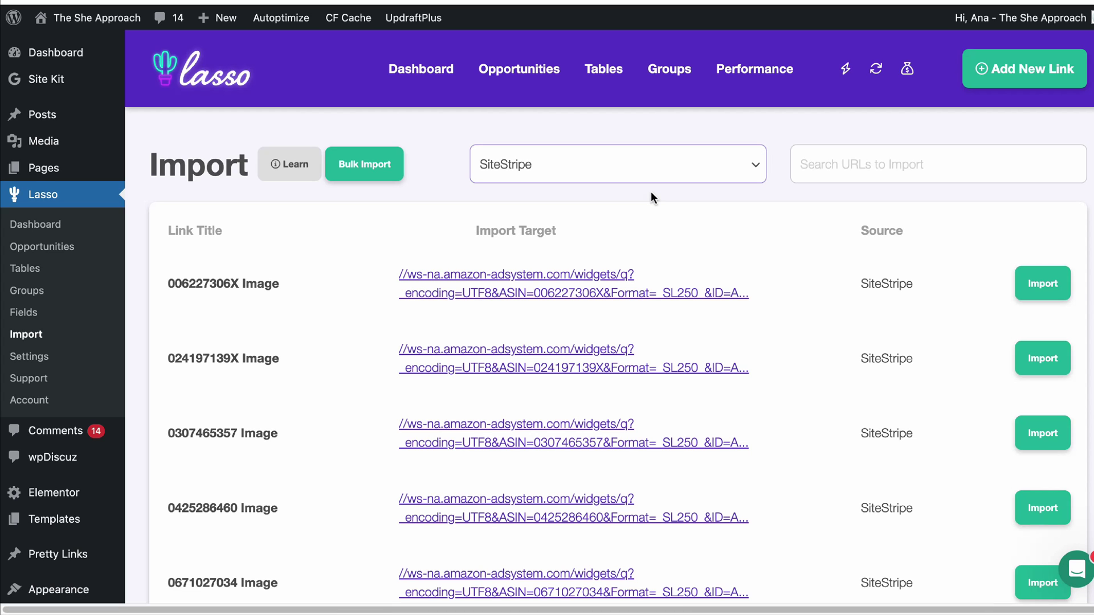
{"action": "left_click", "coordinate": [370, 178]}
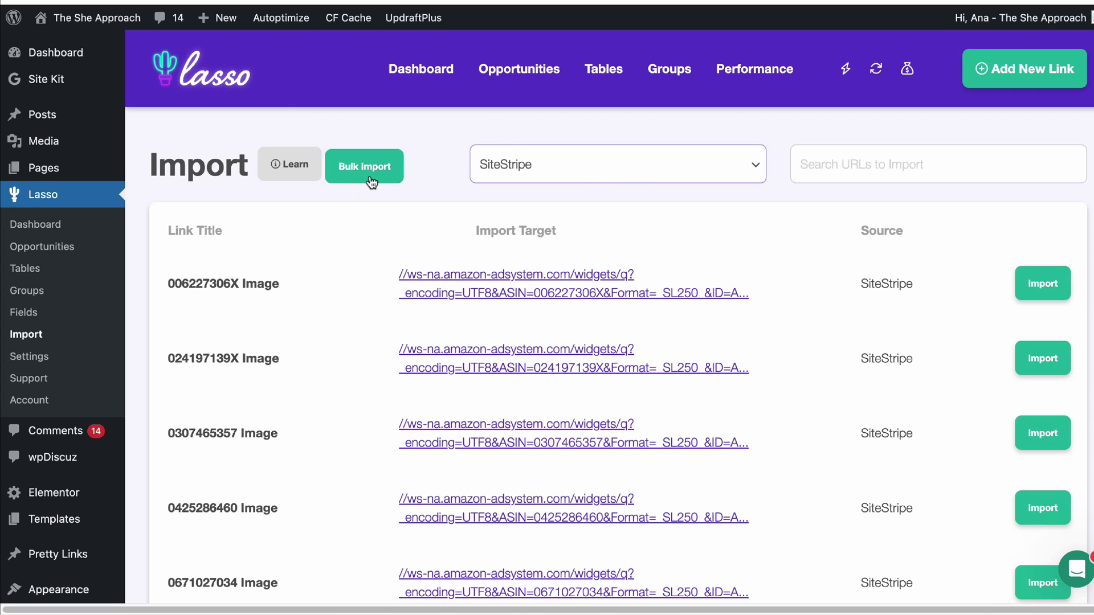
{"action": "key", "text": "ctrl+Tab"}
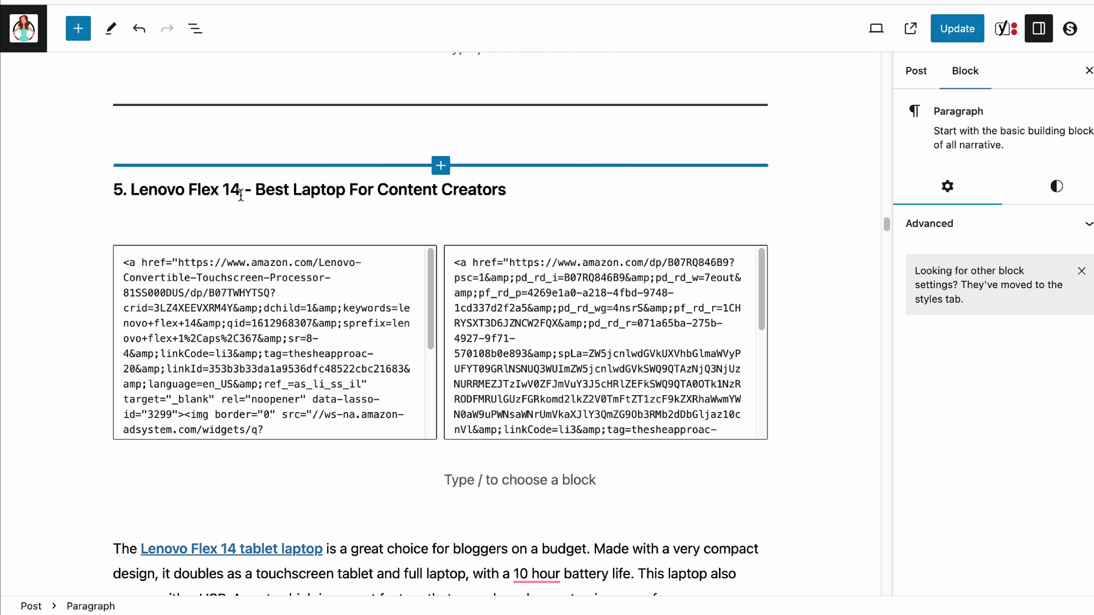
Select ASIN B07RQ846B9 in the Lenovo code block and import its SiteStripe link into Lasso
{"action": "scroll", "coordinate": [472, 245], "scroll_direction": "down", "scroll_amount": 1}
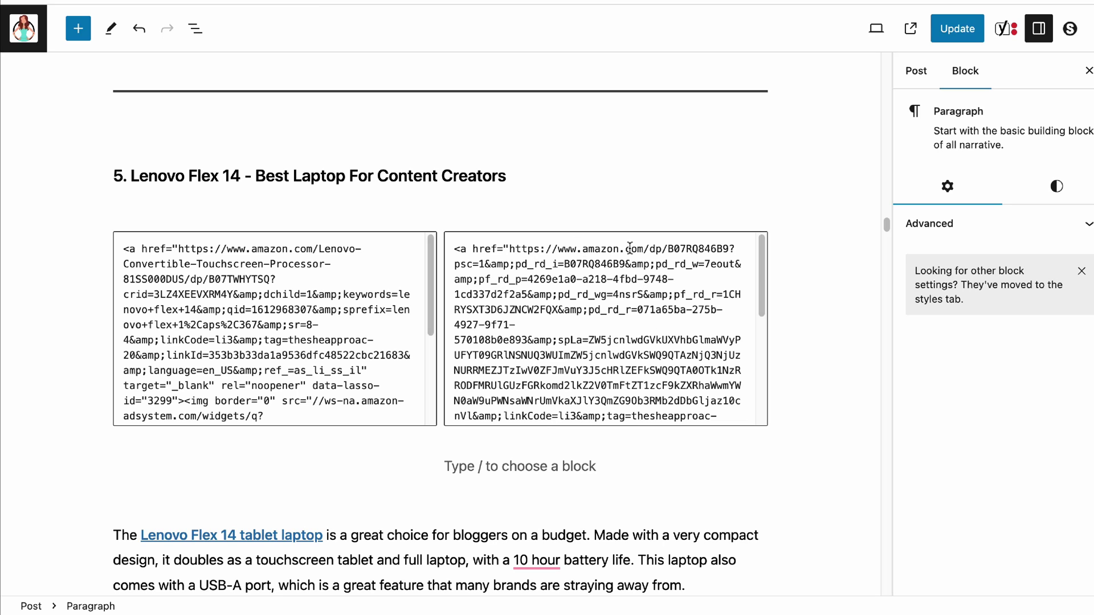
{"action": "left_click_drag", "start_coordinate": [669, 249], "coordinate": [726, 248]}
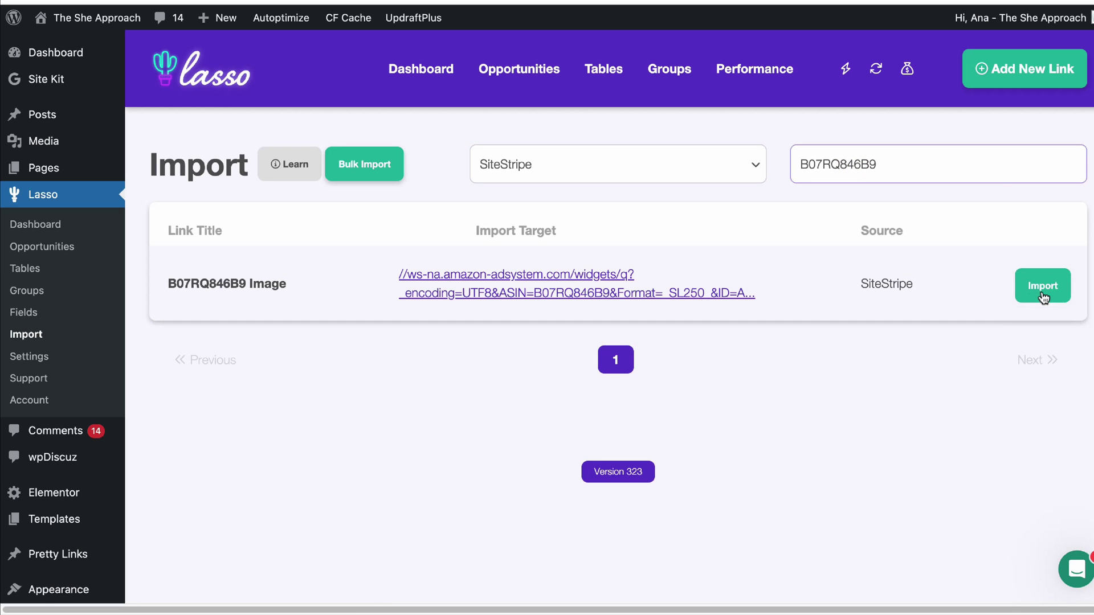
{"action": "left_click", "coordinate": [1043, 297]}
{"action": "left_click", "coordinate": [594, 212]}
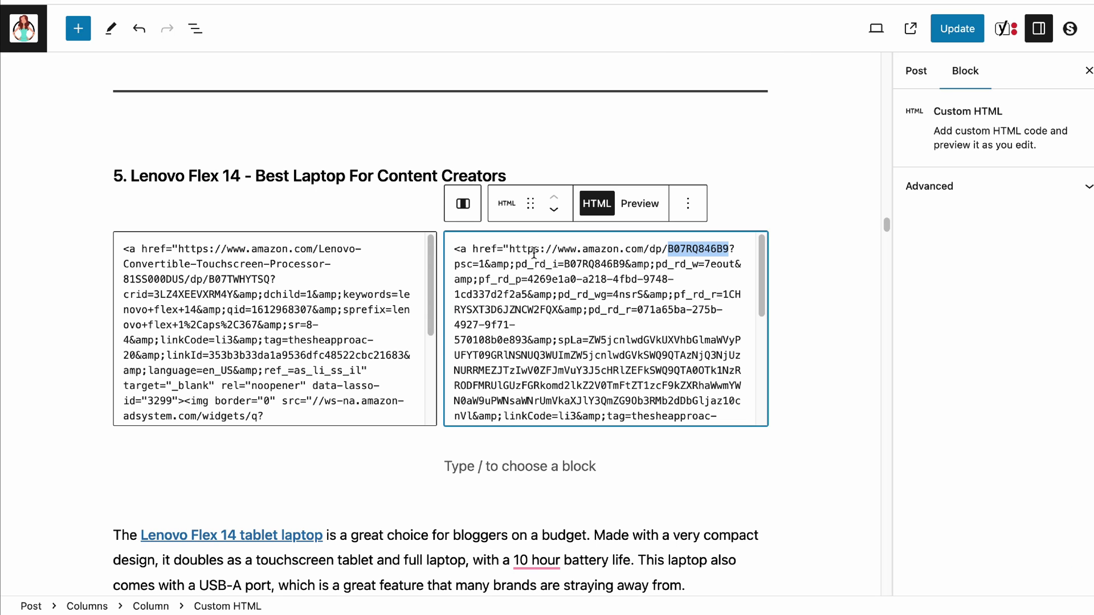
Reload the editor and confirm the second Lenovo block's link now carries a data-lasso-id attribute
{"action": "left_click", "coordinate": [487, 249]}
{"action": "scroll", "coordinate": [513, 319], "scroll_direction": "down", "scroll_amount": 5}
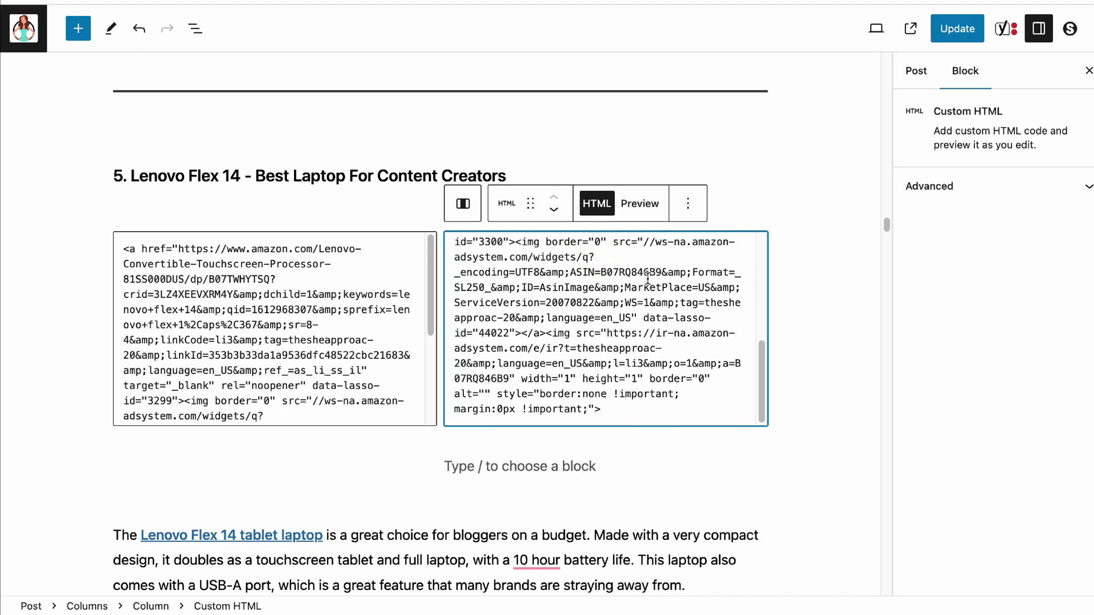
{"action": "key", "text": "super+r"}
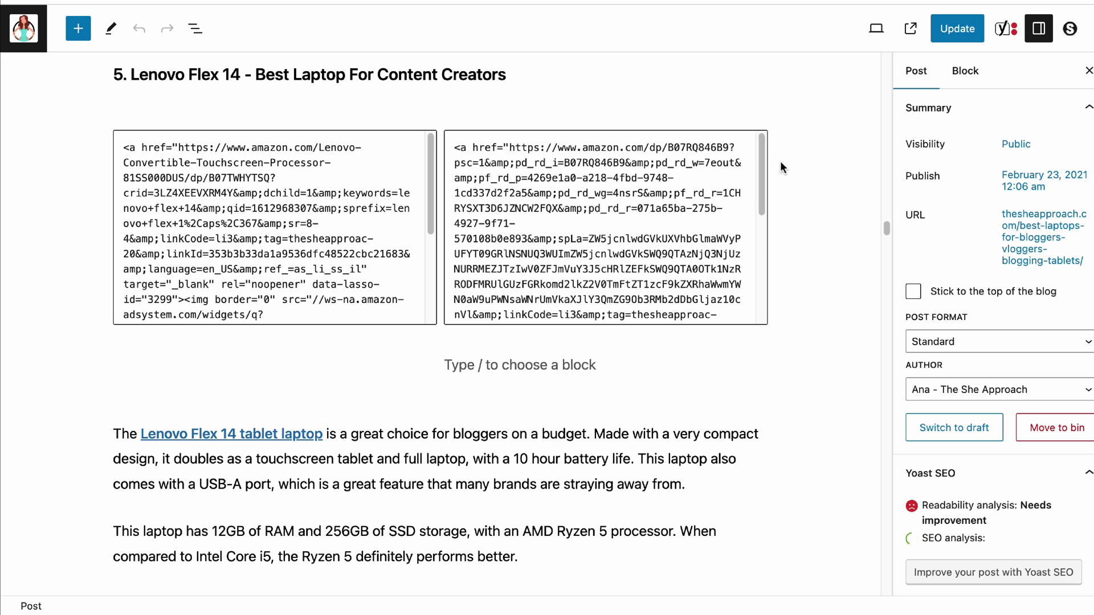
{"action": "scroll", "coordinate": [646, 180], "scroll_direction": "down", "scroll_amount": 5}
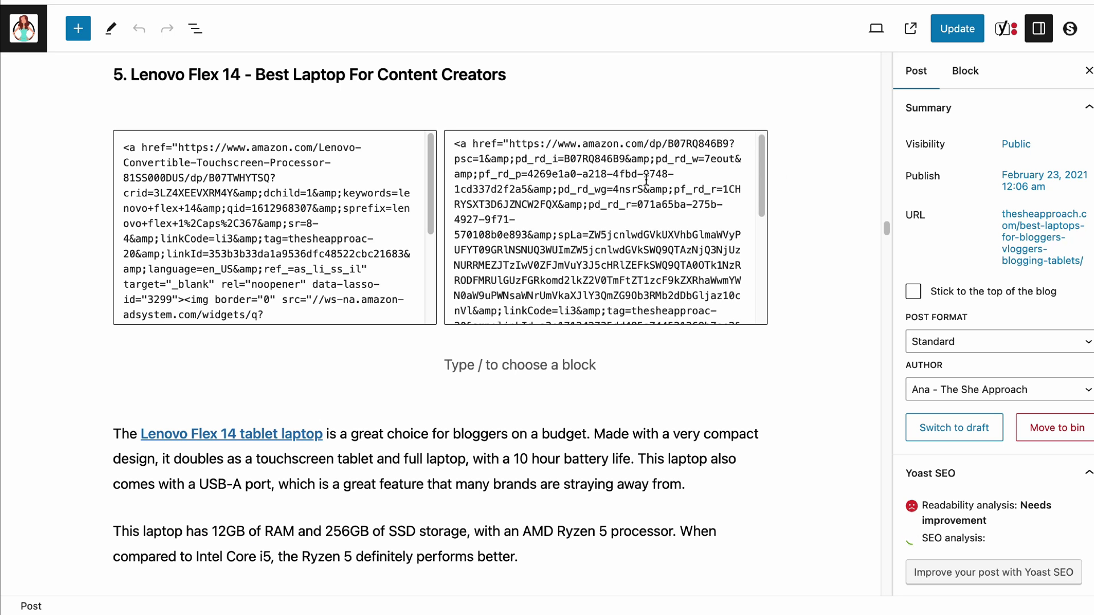
{"action": "left_click_drag", "start_coordinate": [711, 199], "coordinate": [643, 200]}
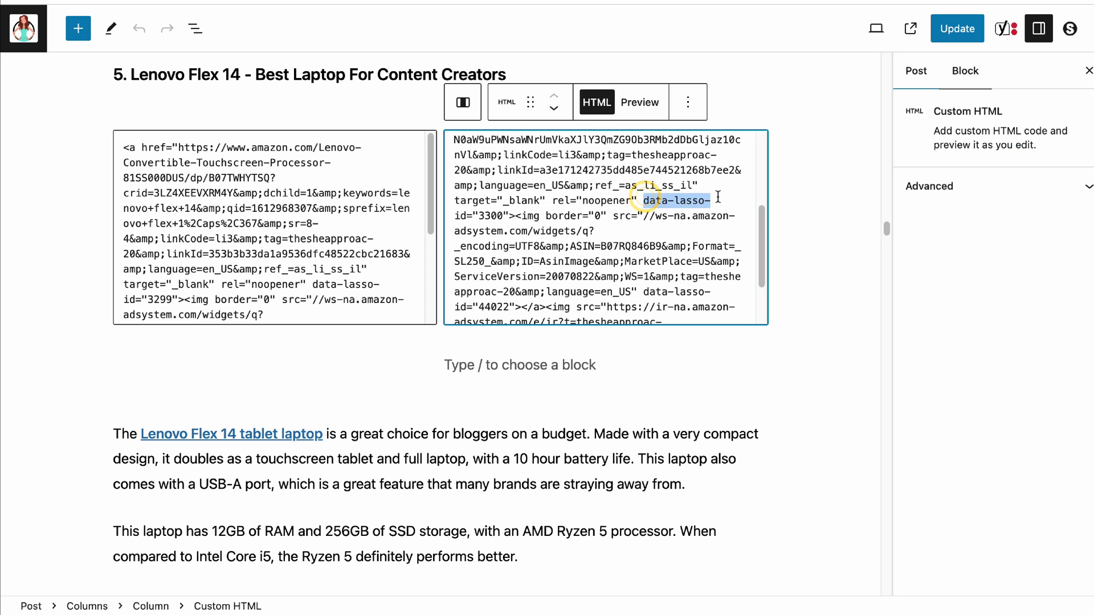
{"action": "left_click", "coordinate": [717, 196]}
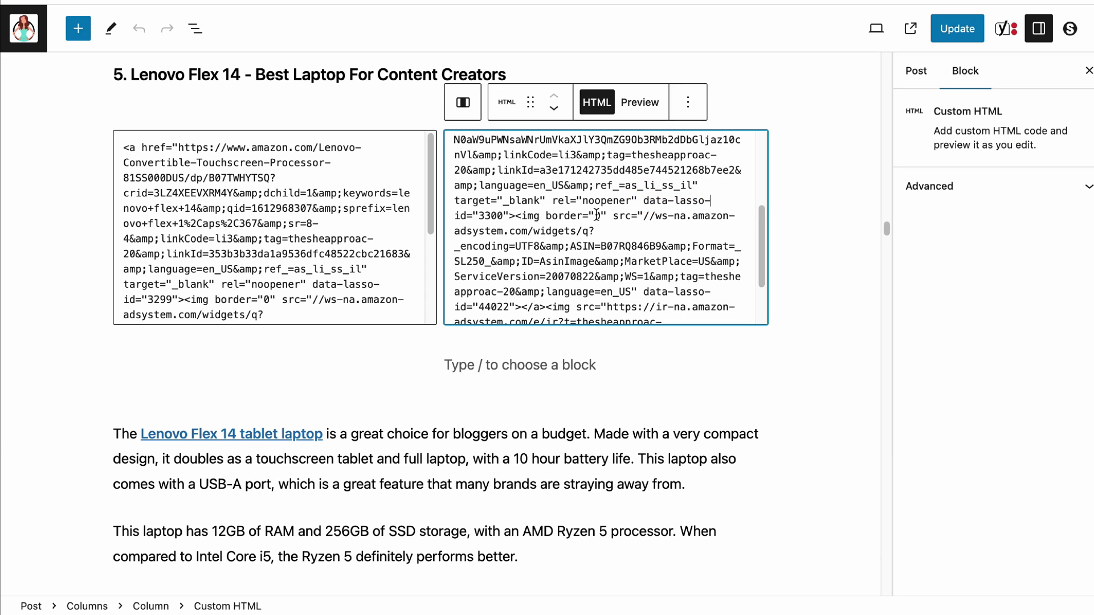
{"action": "scroll", "coordinate": [596, 215], "scroll_direction": "down", "scroll_amount": 3}
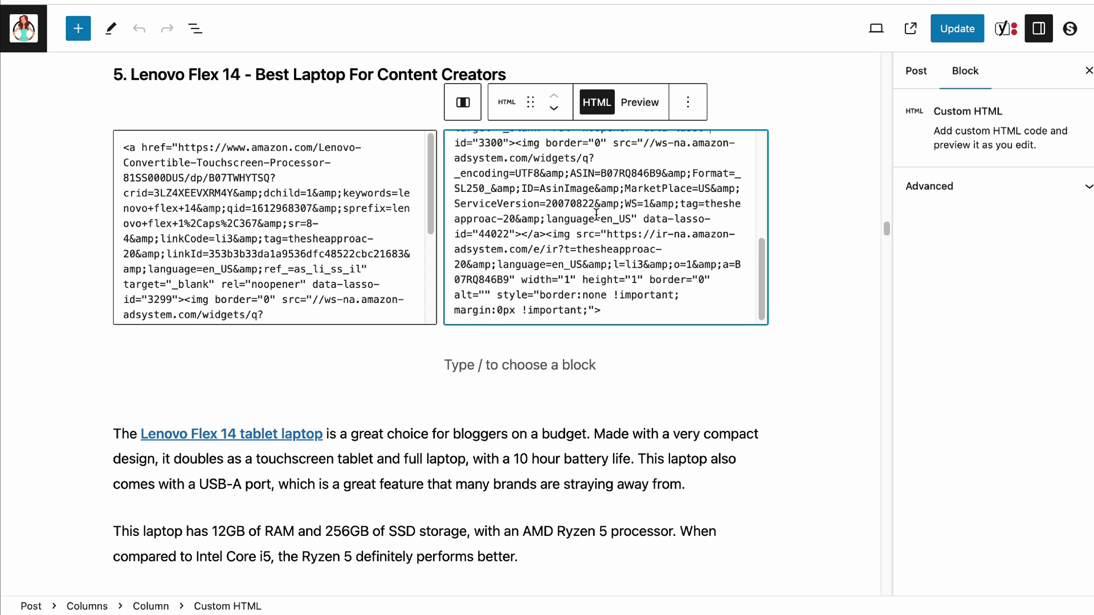
{"action": "scroll", "coordinate": [596, 215], "scroll_direction": "up", "scroll_amount": 10}
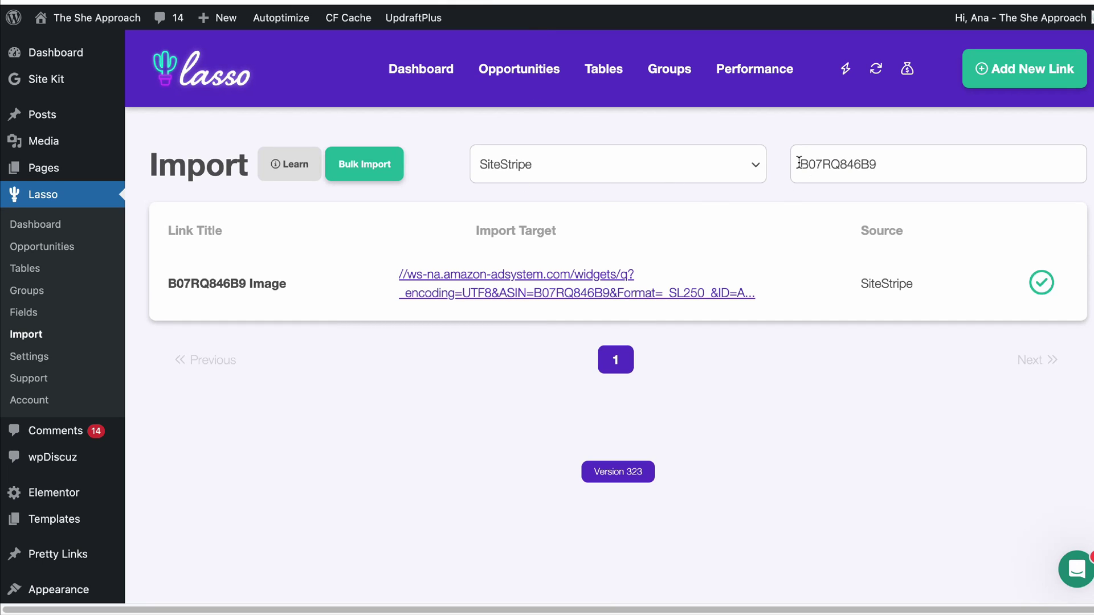
Clear the B07RQ846B9 search and Bulk Import all listed SiteStripe links with Import All
{"action": "left_click_drag", "start_coordinate": [800, 164], "coordinate": [897, 165]}
{"action": "key", "text": "BackSpace"}
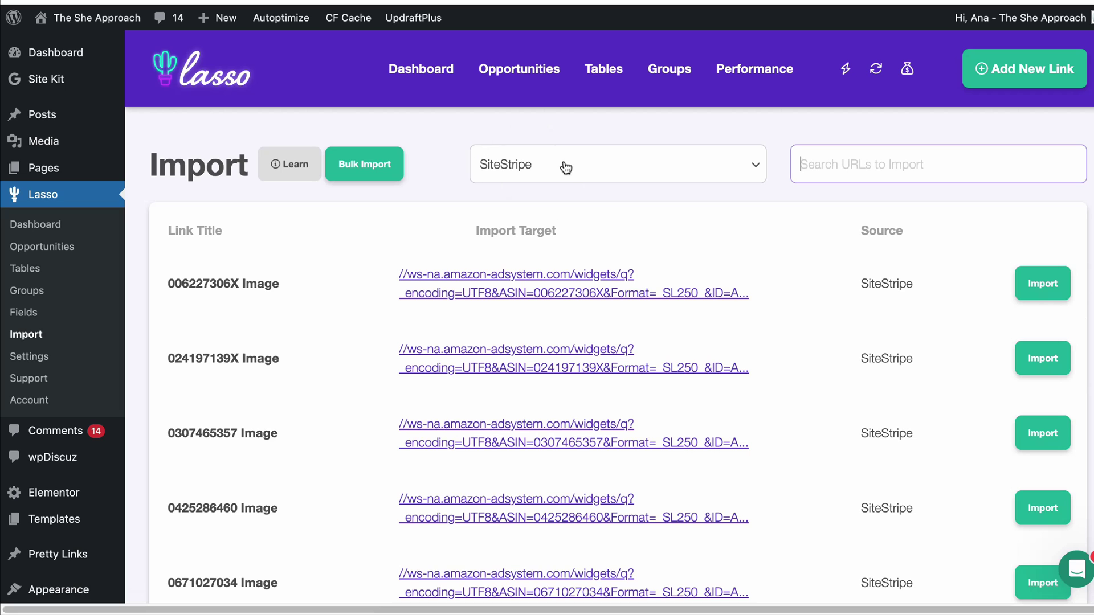
{"action": "left_click", "coordinate": [389, 179]}
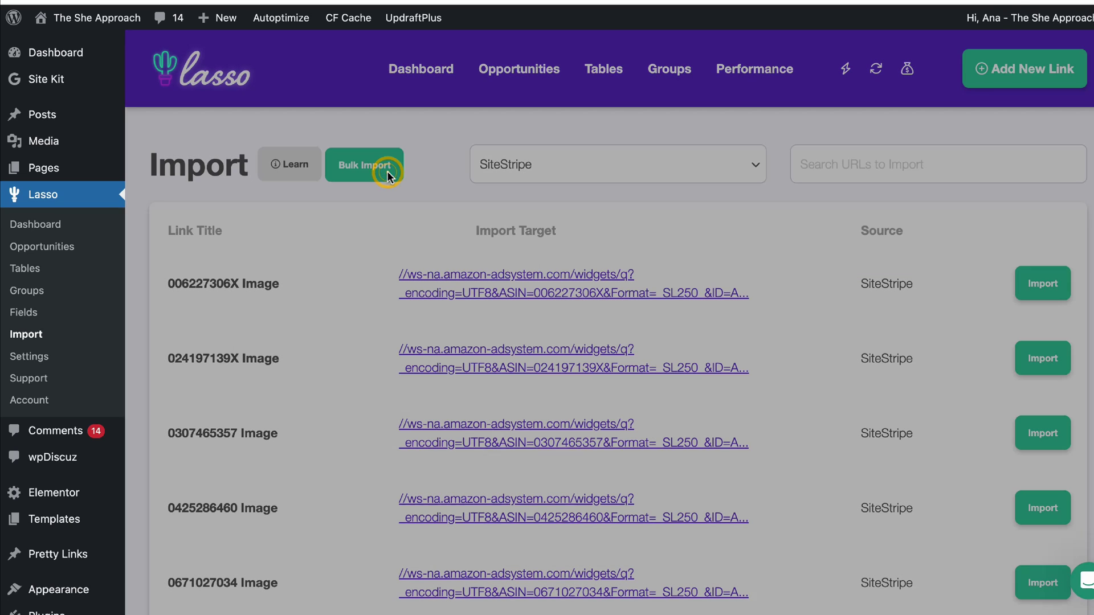
{"action": "left_click", "coordinate": [607, 220]}
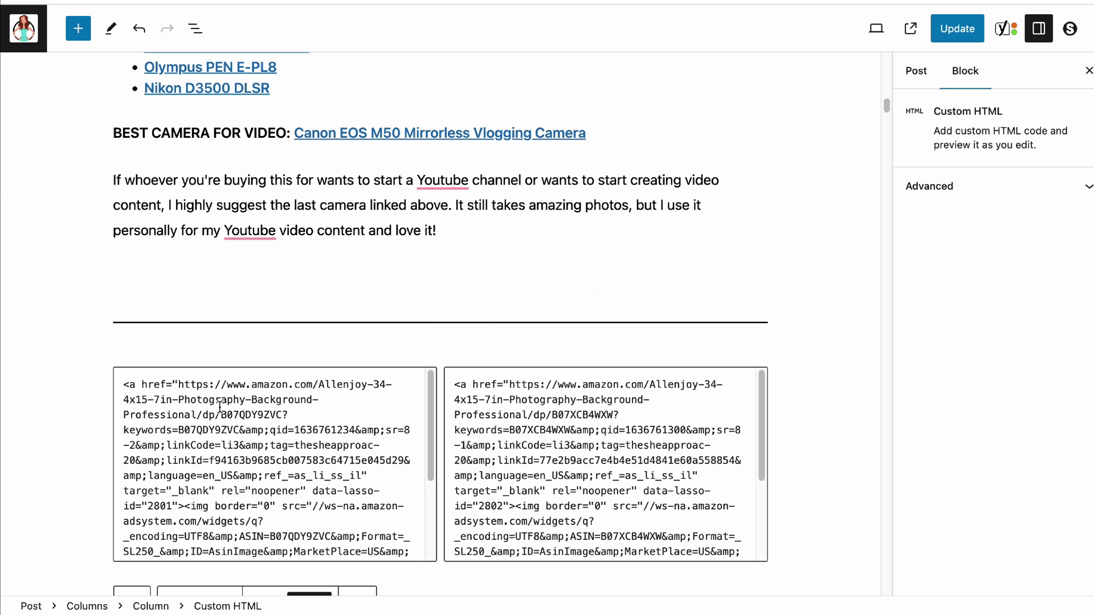
Select the ASIN B07QDY9ZVC in the first product's link code
{"action": "left_click_drag", "start_coordinate": [221, 414], "coordinate": [281, 415]}
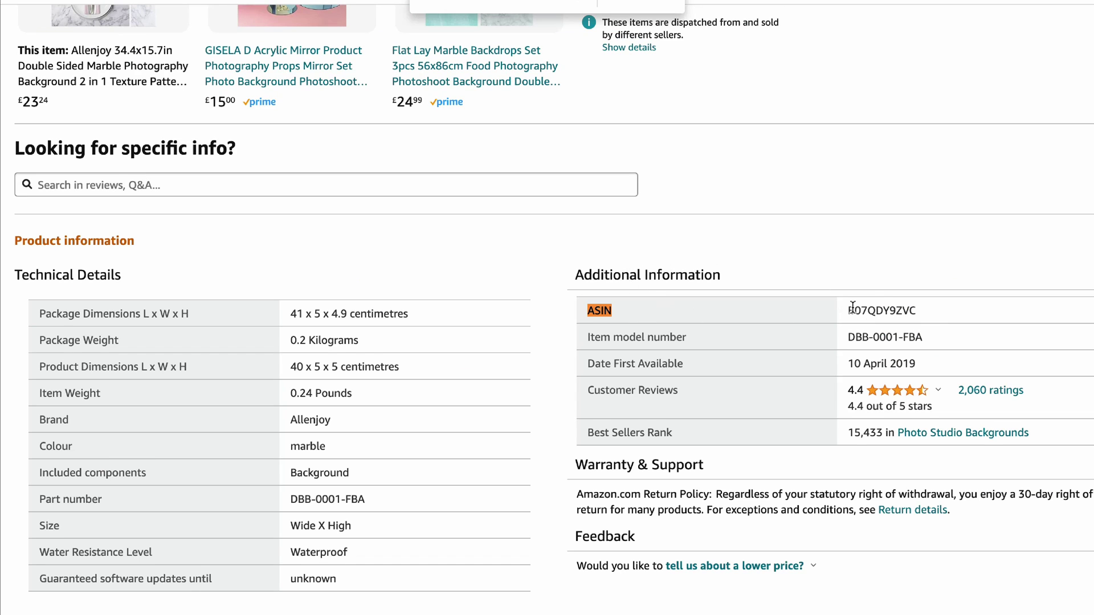
Select the ASIN value B07QDY9ZVC in the Additional Information table
{"action": "double_click", "coordinate": [853, 309]}
{"action": "key", "text": "ctrl+c"}
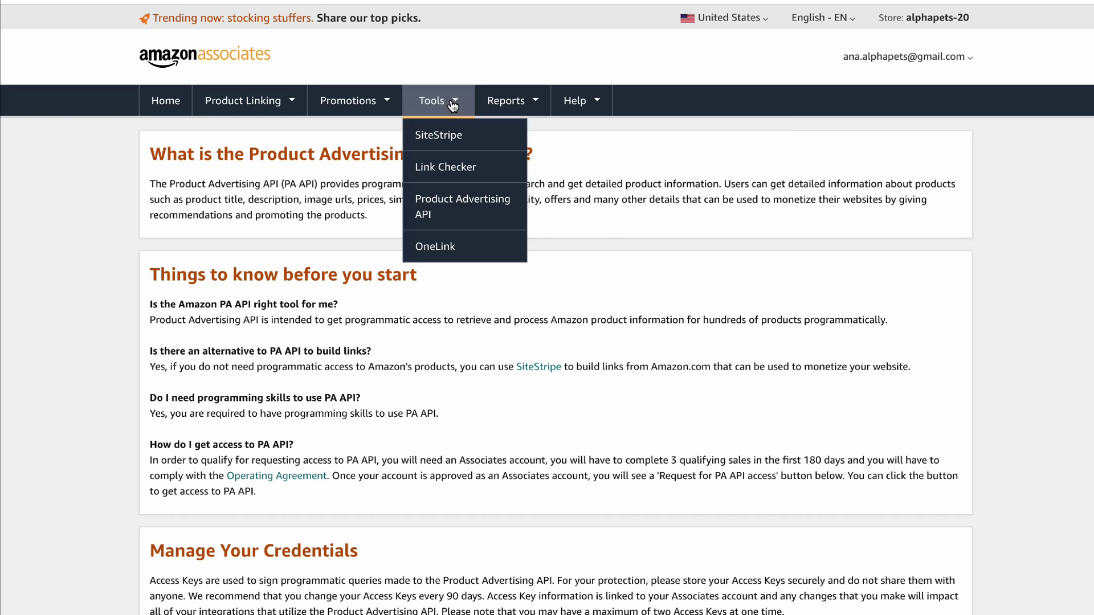
Scroll to the Resource Center and follow the PA API 5.0 Scratchpad link
{"action": "mouse_move", "coordinate": [453, 108]}
{"action": "scroll", "coordinate": [321, 354], "scroll_direction": "down", "scroll_amount": 6}
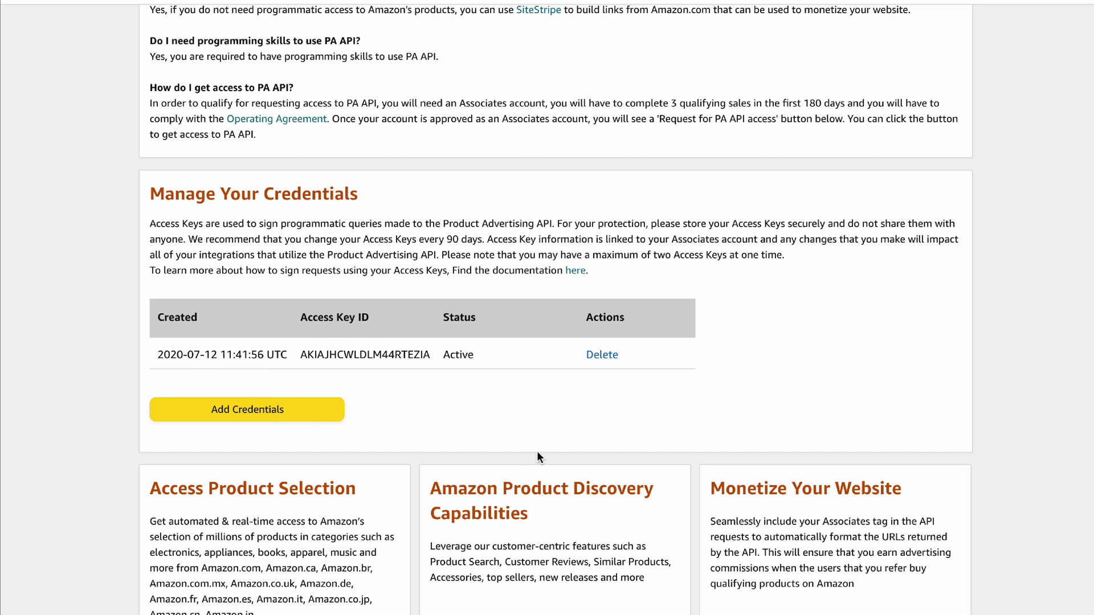
{"action": "scroll", "coordinate": [410, 388], "scroll_direction": "down", "scroll_amount": 5}
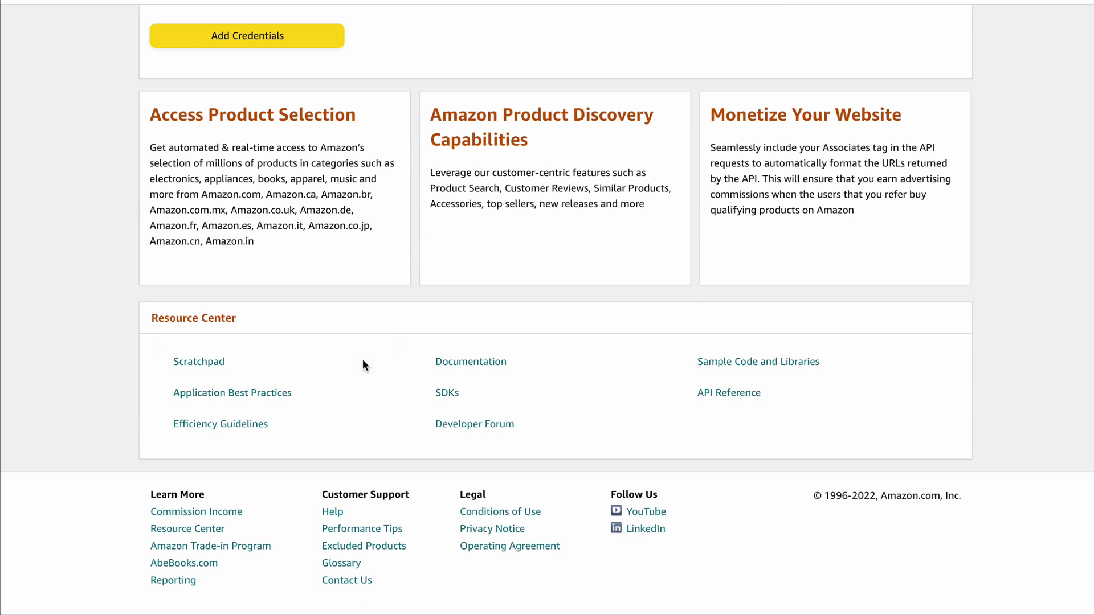
{"action": "left_click", "coordinate": [254, 320]}
Choose GetItems in the Scratchpad and fill in the partner tag, access key and secret key
{"action": "left_click", "coordinate": [211, 363]}
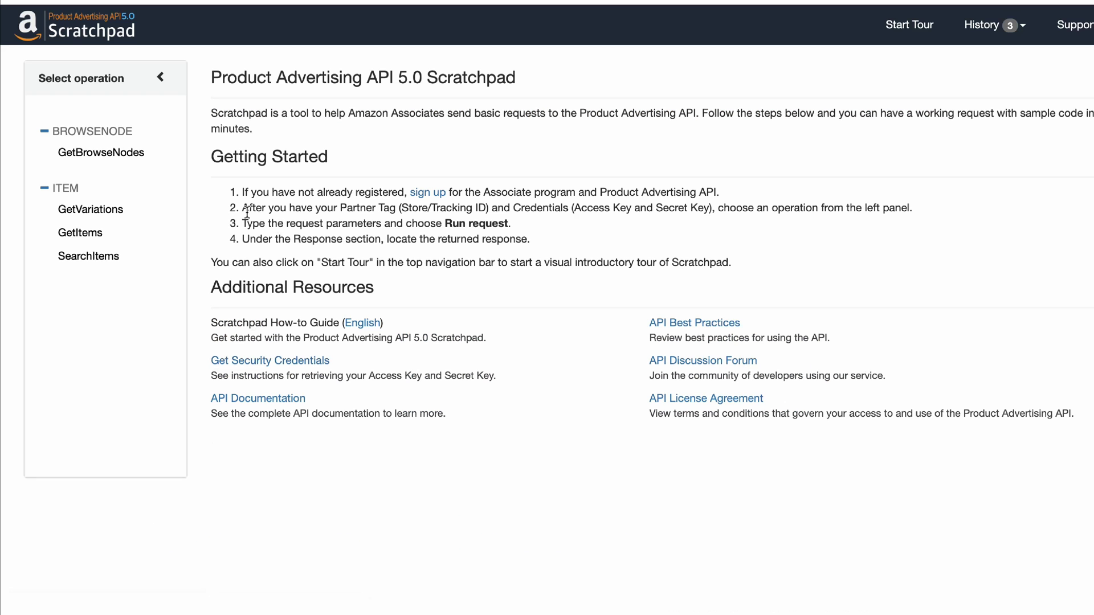
{"action": "left_click", "coordinate": [73, 238]}
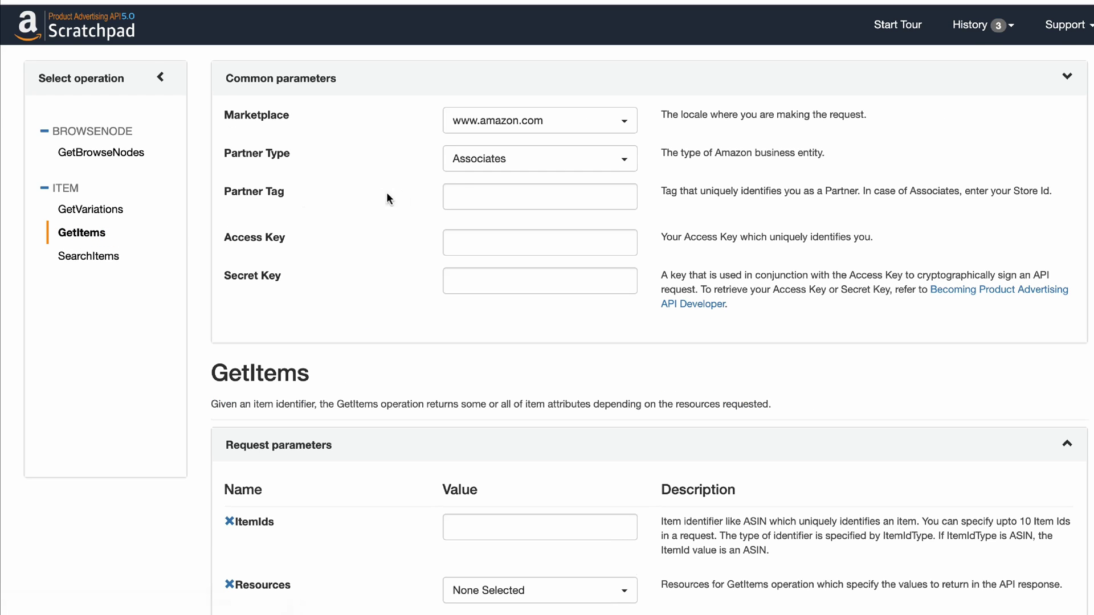
{"action": "left_click", "coordinate": [462, 193]}
{"action": "left_click", "coordinate": [467, 242]}
{"action": "left_click", "coordinate": [456, 295]}
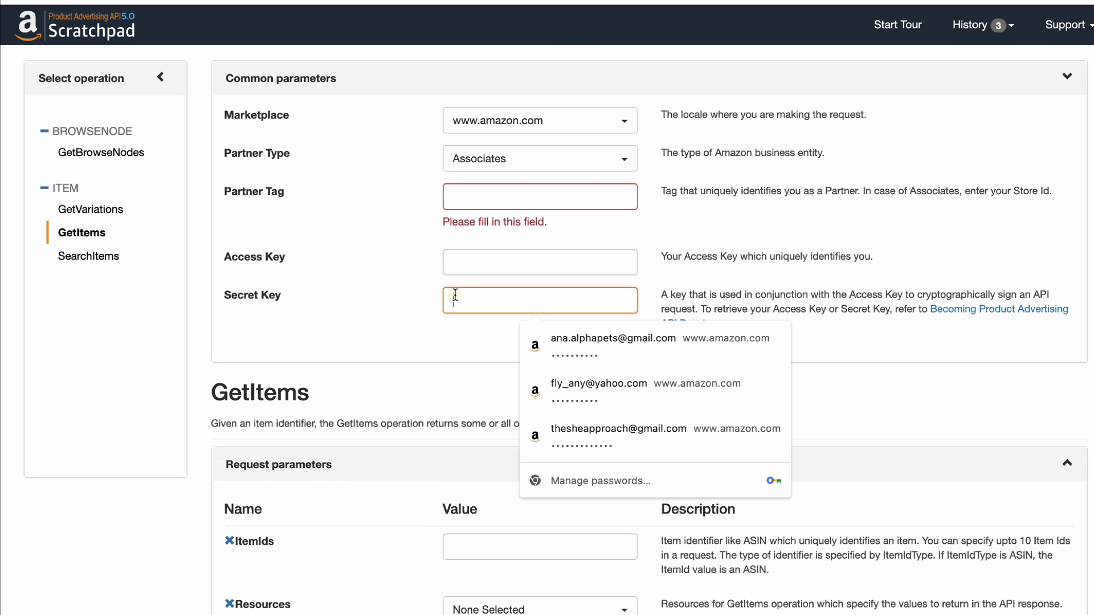
{"action": "left_click", "coordinate": [470, 195]}
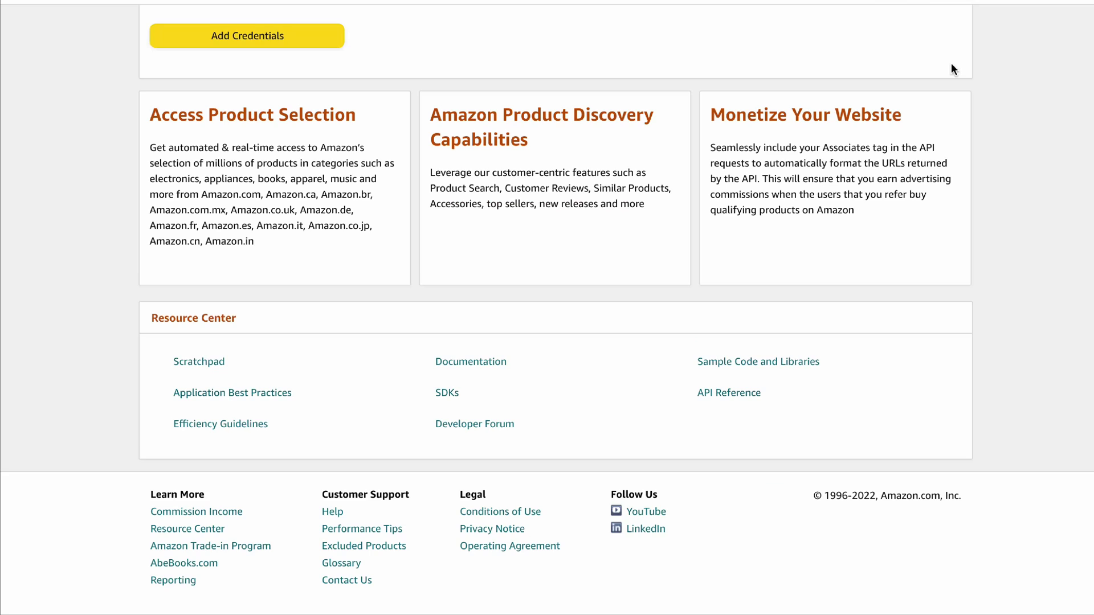
{"action": "scroll", "coordinate": [951, 63], "scroll_direction": "up", "scroll_amount": 5}
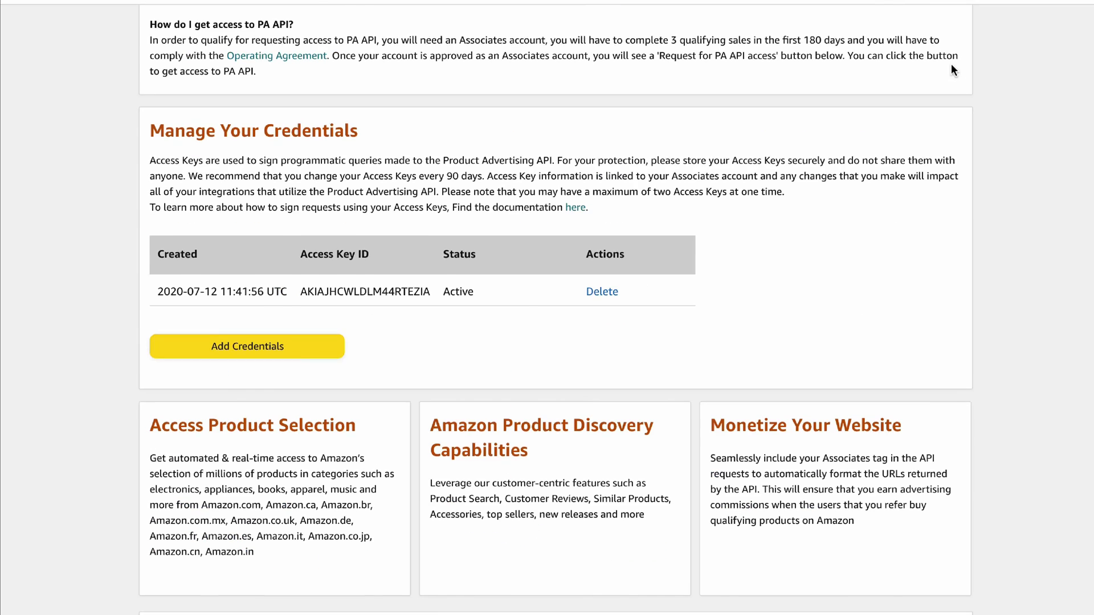
{"action": "scroll", "coordinate": [951, 63], "scroll_direction": "up", "scroll_amount": 5}
{"action": "left_click_drag", "start_coordinate": [987, 17], "coordinate": [1070, 17]}
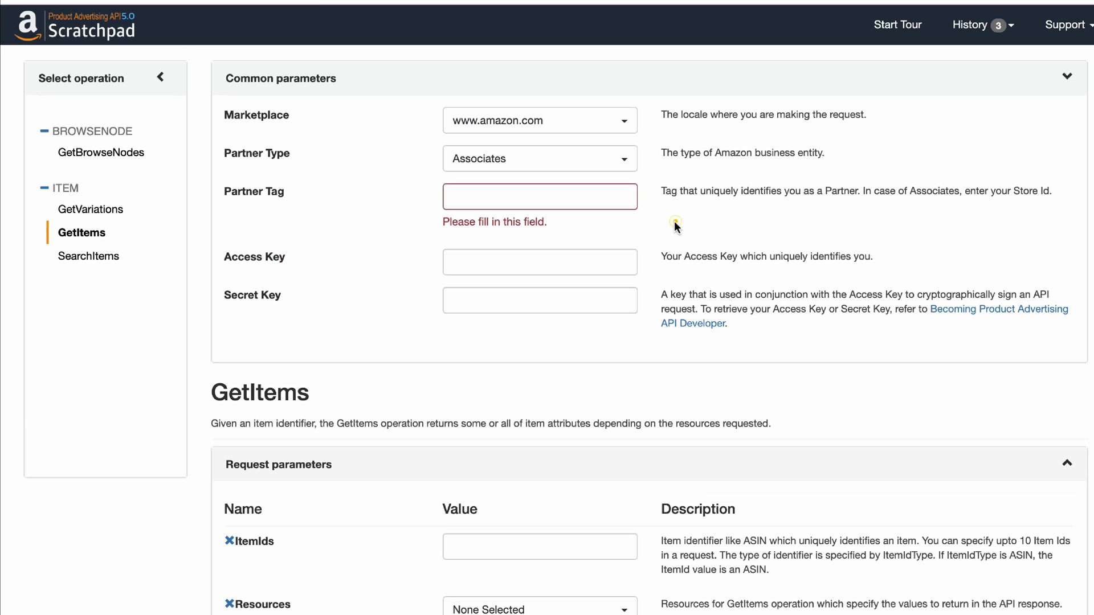
{"action": "scroll", "coordinate": [631, 222], "scroll_direction": "down", "scroll_amount": 4}
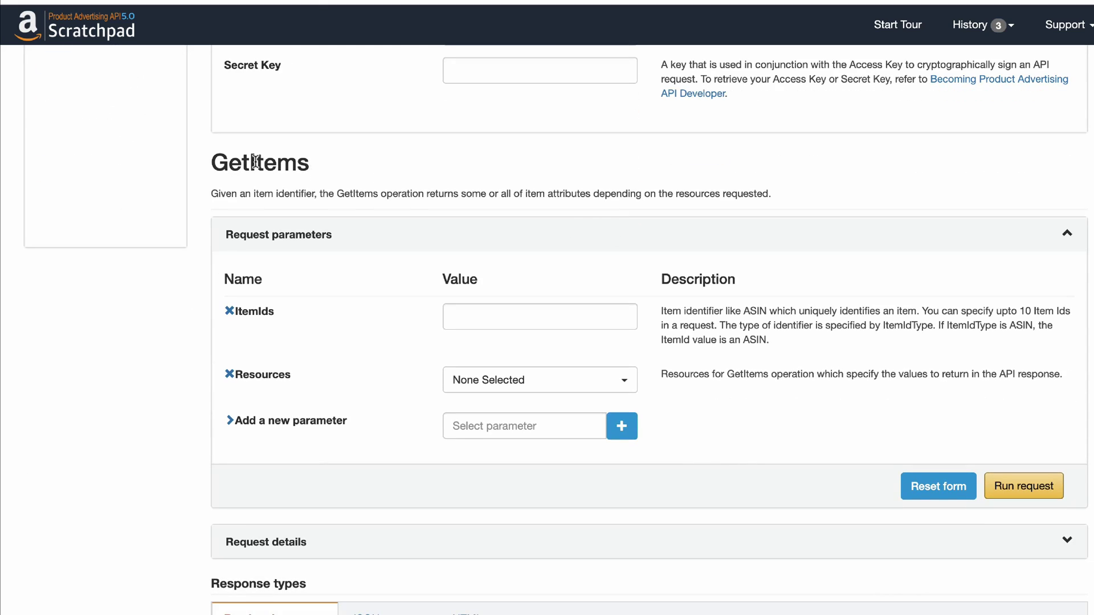
{"action": "scroll", "coordinate": [416, 225], "scroll_direction": "down", "scroll_amount": 1}
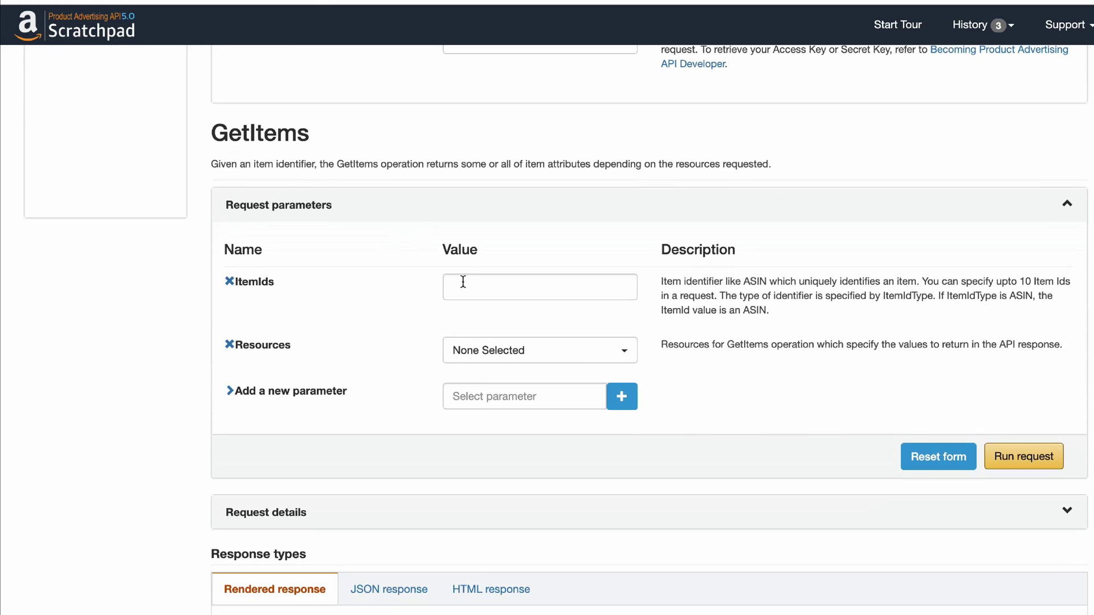
Paste the ASIN B07QDY9ZVC into the ItemIds field
{"action": "left_click", "coordinate": [491, 289]}
{"action": "key", "text": "ctrl+v"}
{"action": "scroll", "coordinate": [513, 273], "scroll_direction": "down", "scroll_amount": 2}
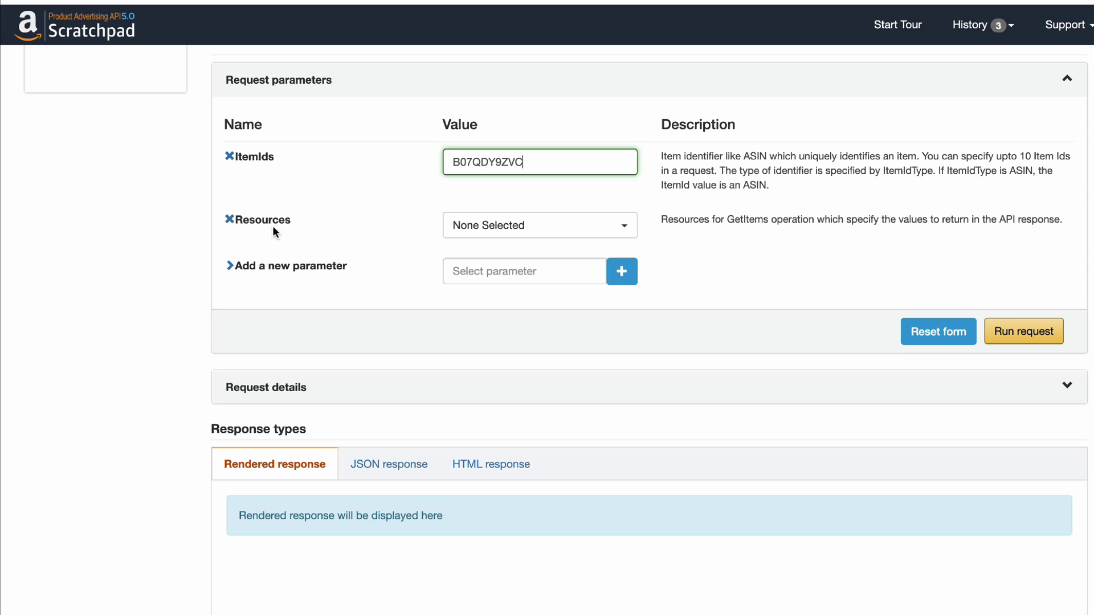
Tick the large primary image and title resources, then run the GetItems request
{"action": "left_click", "coordinate": [558, 233]}
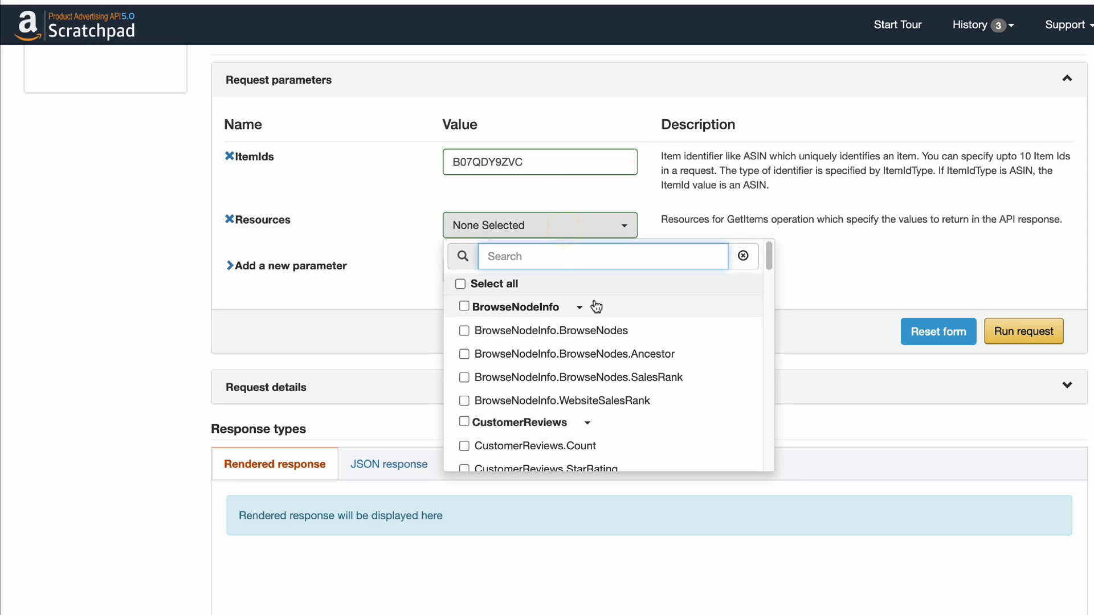
{"action": "scroll", "coordinate": [595, 307], "scroll_direction": "down", "scroll_amount": 3}
{"action": "scroll", "coordinate": [595, 308], "scroll_direction": "down", "scroll_amount": 1}
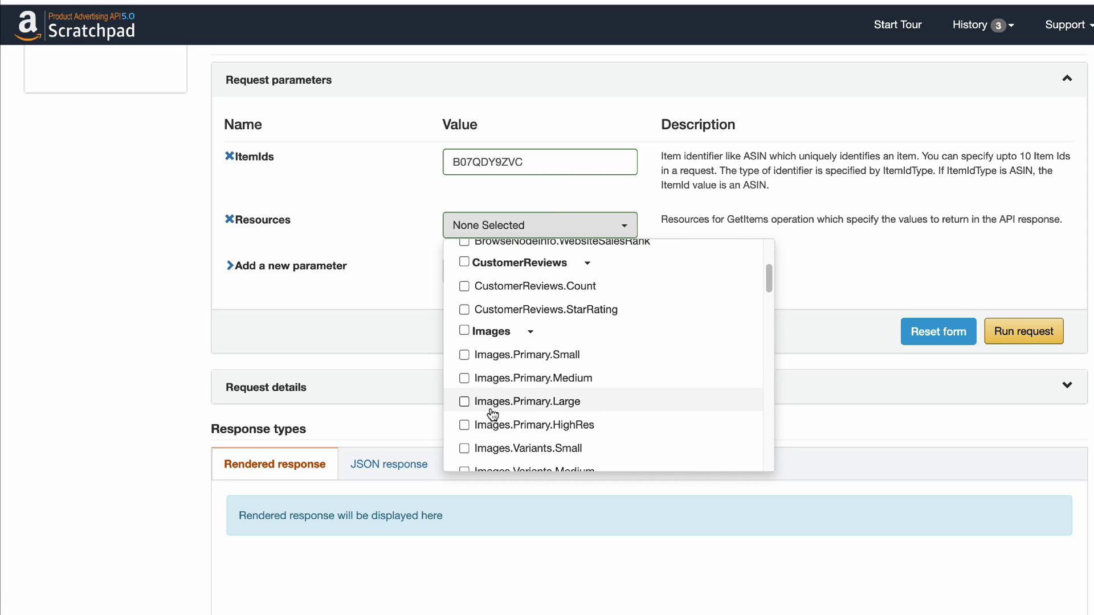
{"action": "left_click", "coordinate": [590, 406]}
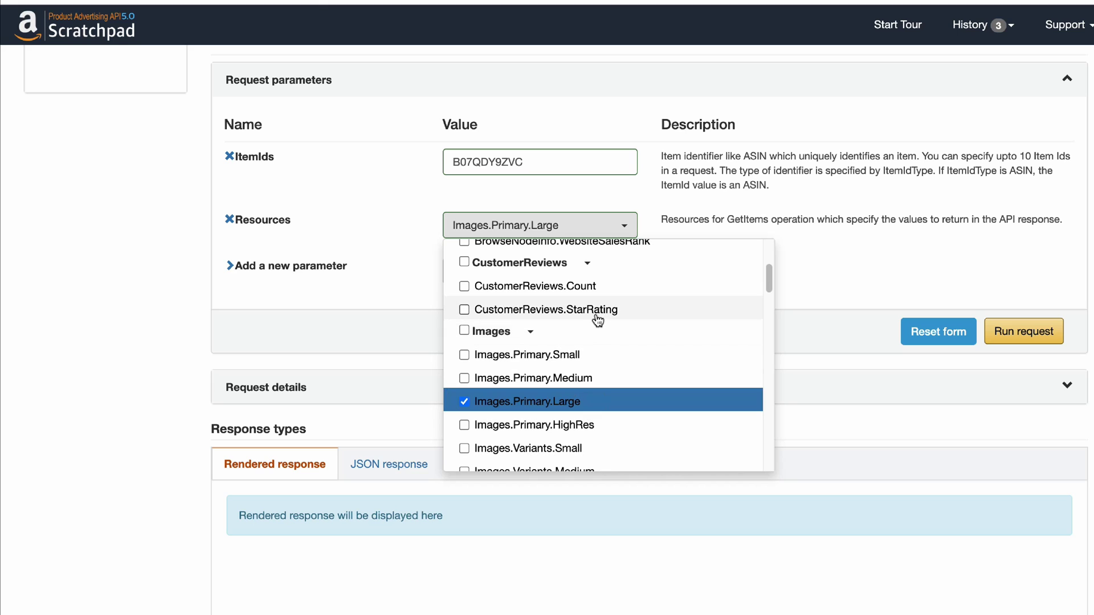
{"action": "scroll", "coordinate": [598, 319], "scroll_direction": "down", "scroll_amount": 9}
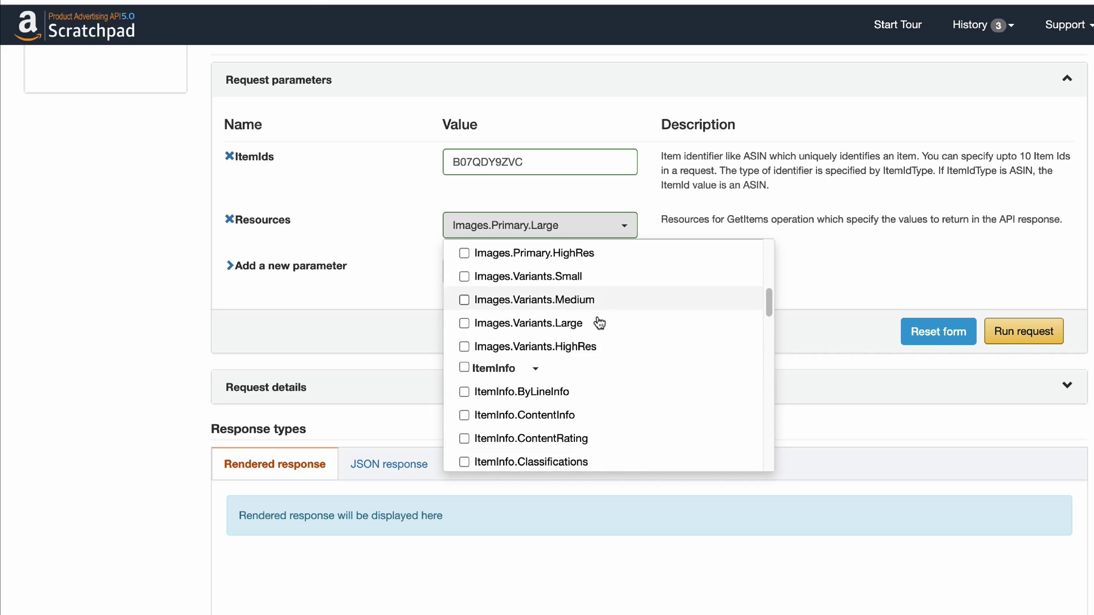
{"action": "scroll", "coordinate": [597, 306], "scroll_direction": "down", "scroll_amount": 5}
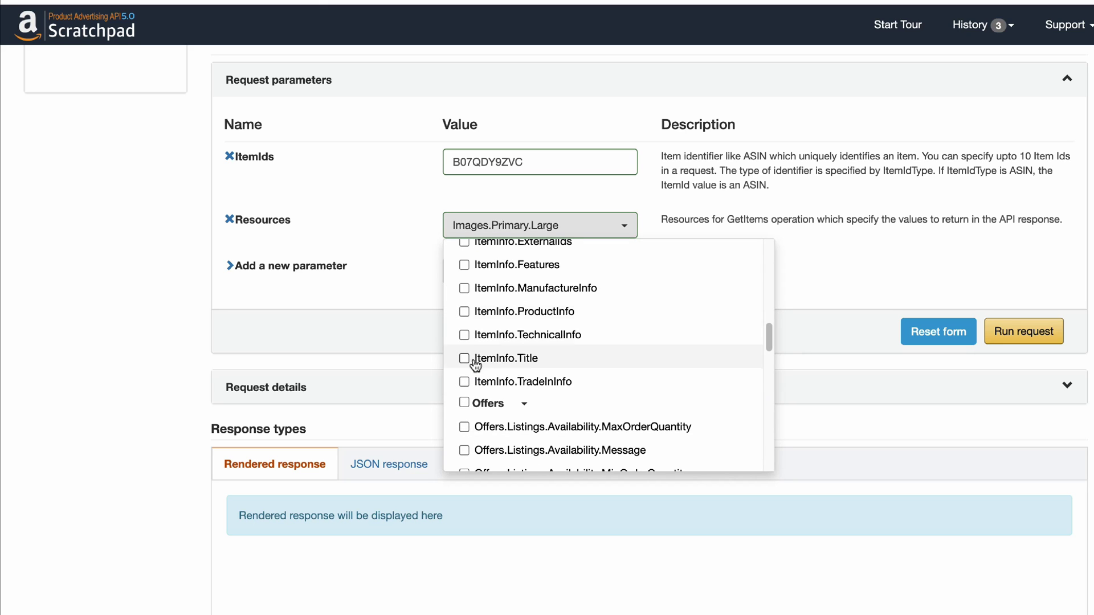
{"action": "left_click", "coordinate": [521, 357]}
{"action": "scroll", "coordinate": [534, 353], "scroll_direction": "up", "scroll_amount": 10}
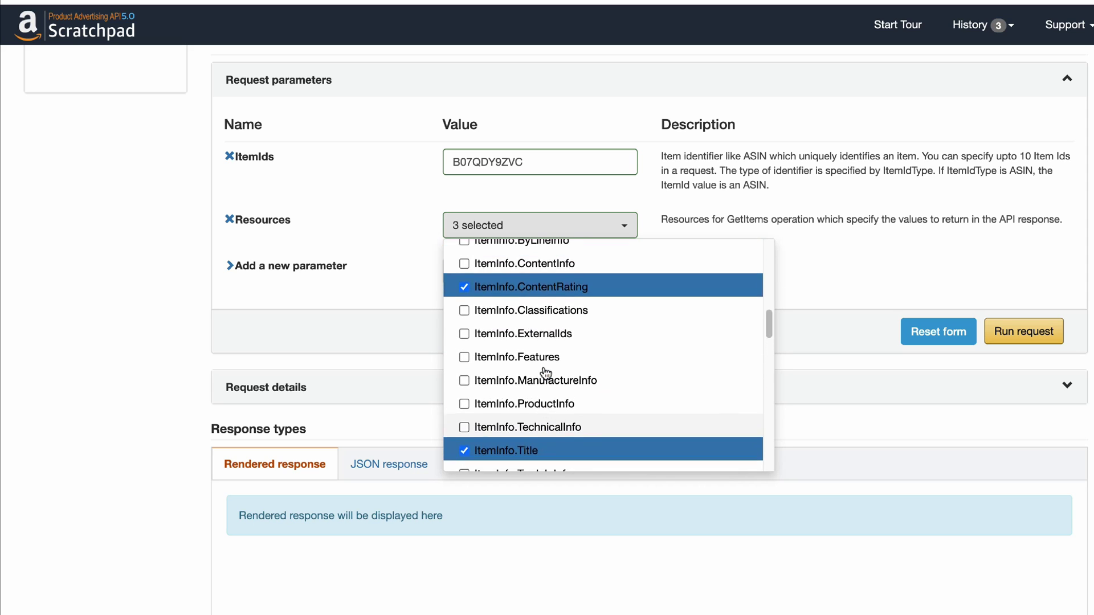
{"action": "scroll", "coordinate": [546, 365], "scroll_direction": "down", "scroll_amount": 10}
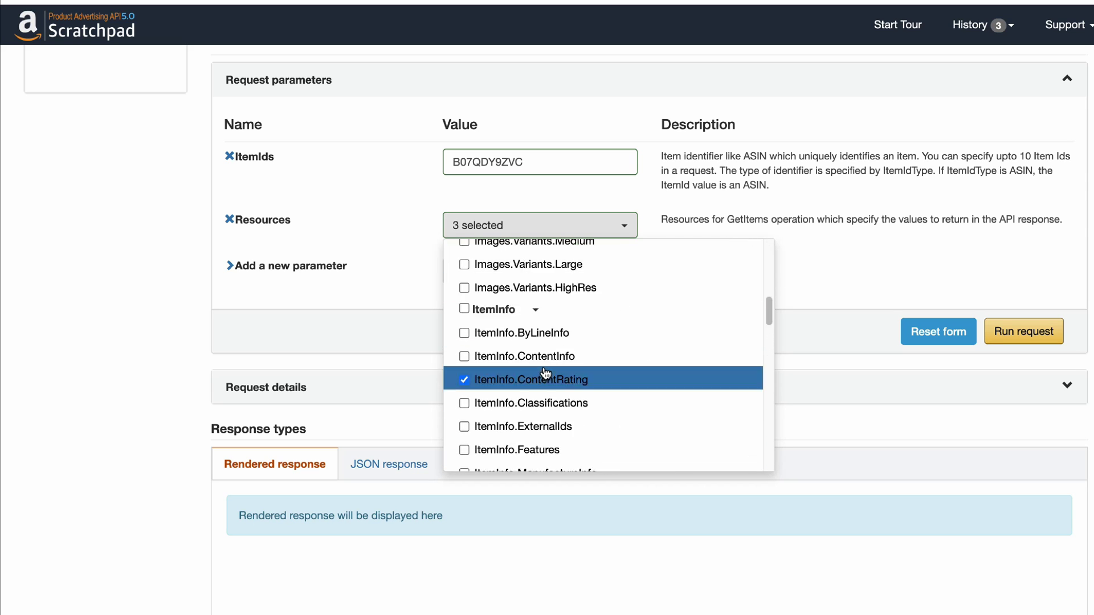
{"action": "left_click", "coordinate": [695, 220]}
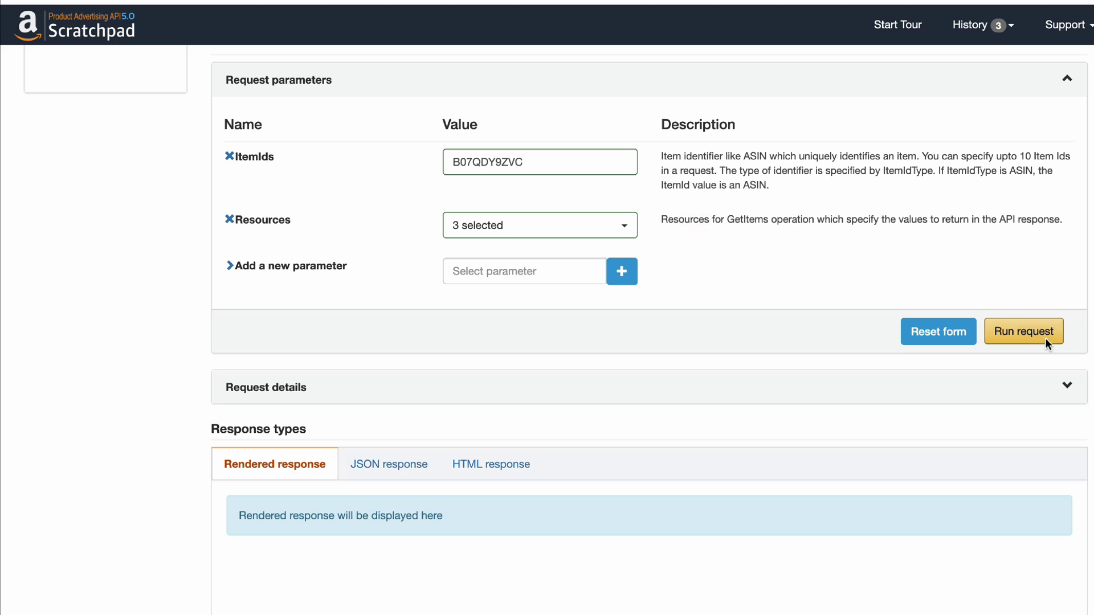
{"action": "left_click", "coordinate": [1020, 339]}
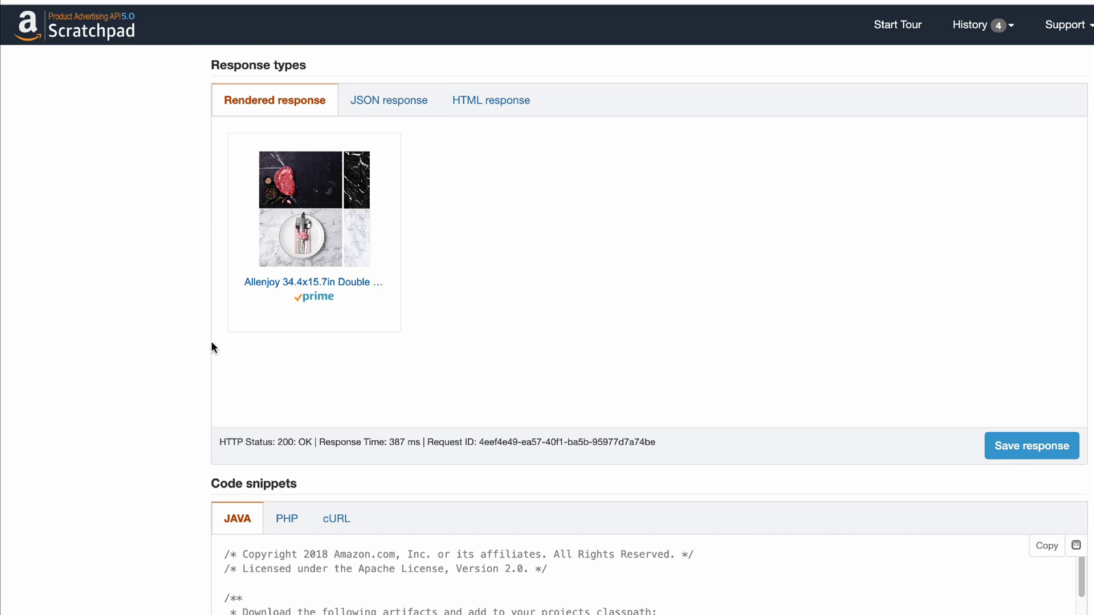
Switch the response to HTML and copy the generated product box code
{"action": "scroll", "coordinate": [452, 327], "scroll_direction": "up", "scroll_amount": 3}
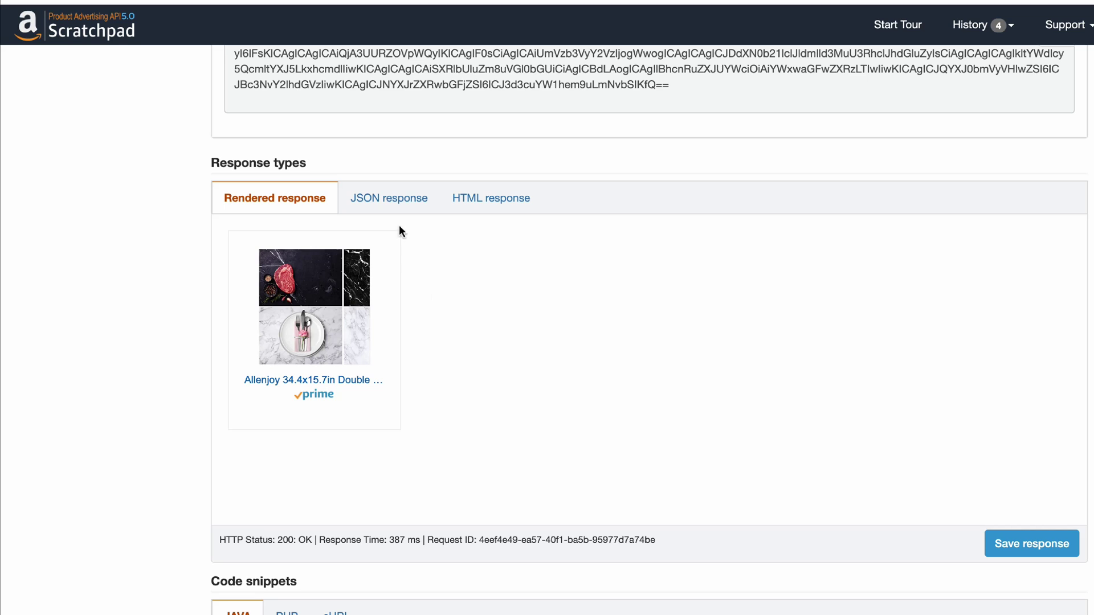
{"action": "left_click", "coordinate": [520, 213]}
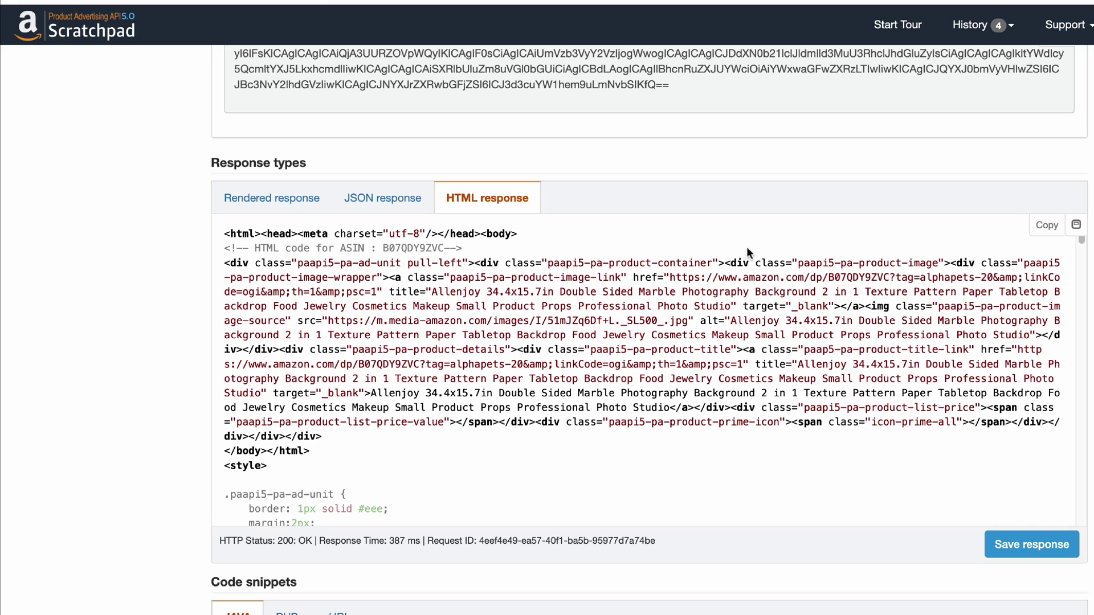
{"action": "left_click", "coordinate": [1046, 225]}
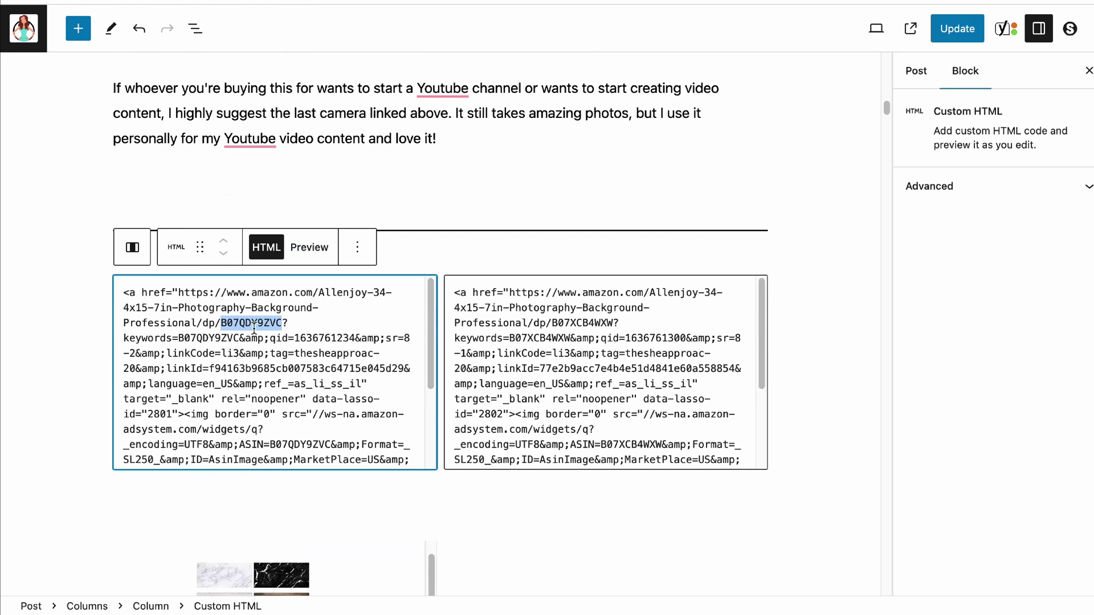
{"action": "left_click", "coordinate": [254, 329]}
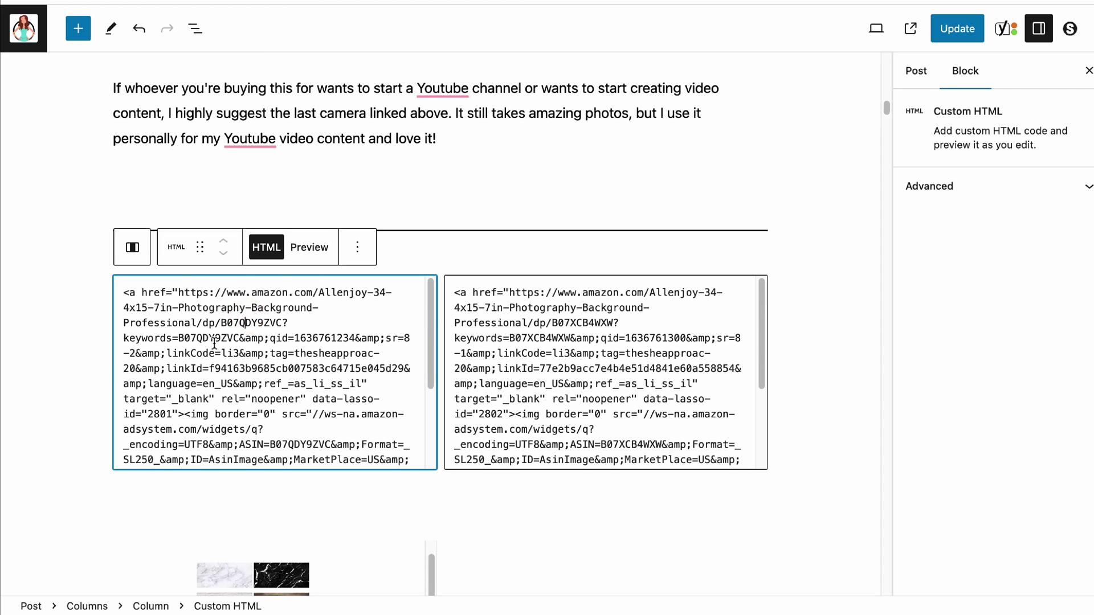
Insert a Custom HTML block in the right column below the second product
{"action": "scroll", "coordinate": [781, 319], "scroll_direction": "down", "scroll_amount": 3}
{"action": "left_click", "coordinate": [781, 320]}
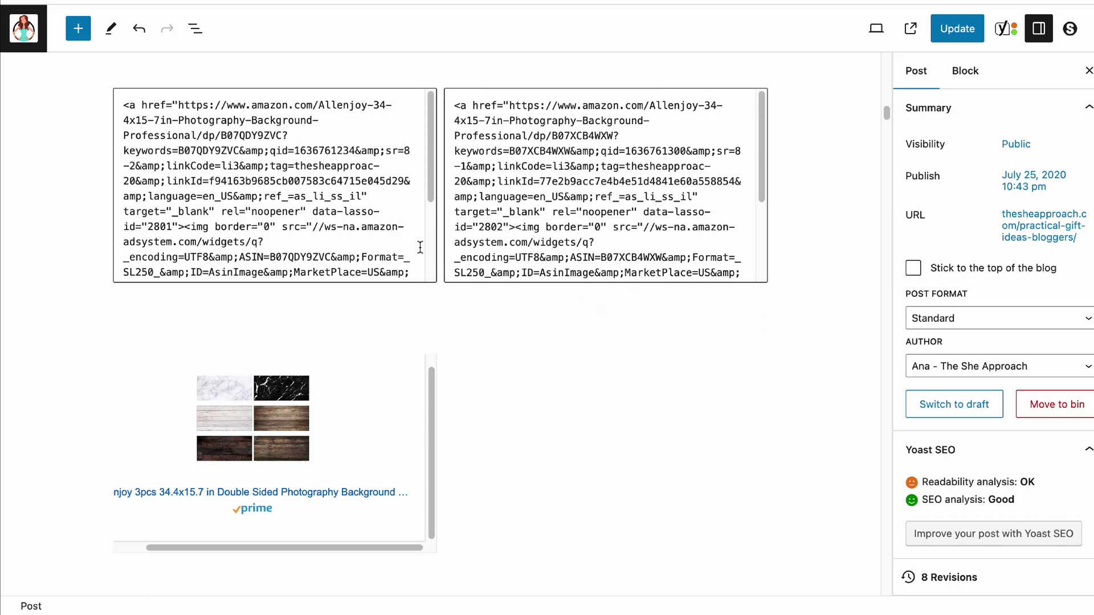
{"action": "scroll", "coordinate": [420, 247], "scroll_direction": "down", "scroll_amount": 2}
{"action": "left_click", "coordinate": [538, 388]}
{"action": "left_click", "coordinate": [605, 350]}
{"action": "type", "text": "hmt"}
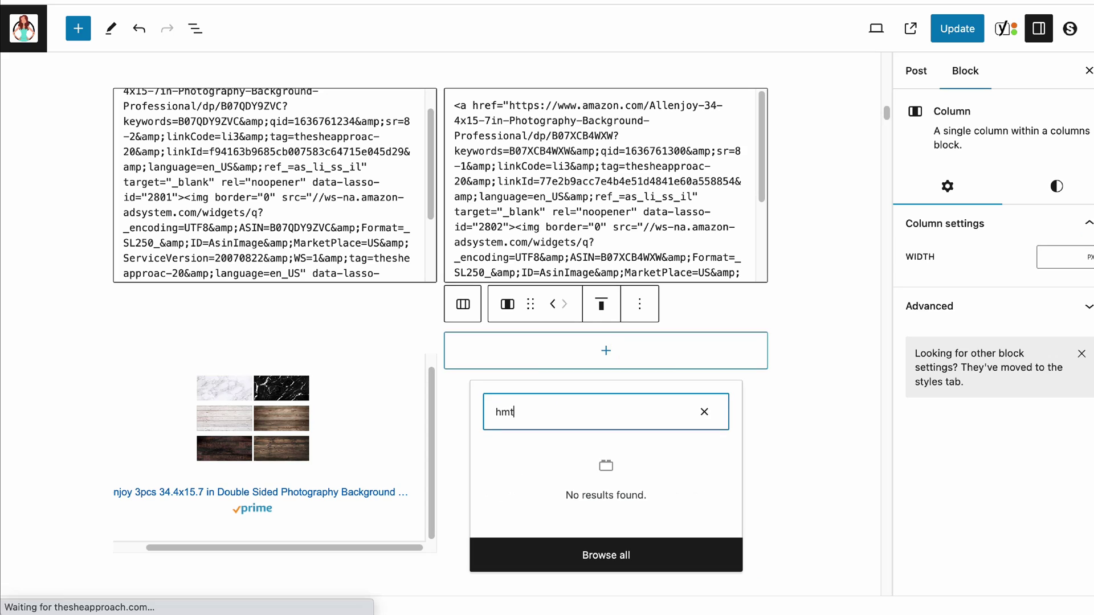
{"action": "key", "text": "BackSpace"}
{"action": "key", "text": "BackSpace"}
{"action": "type", "text": "tml"}
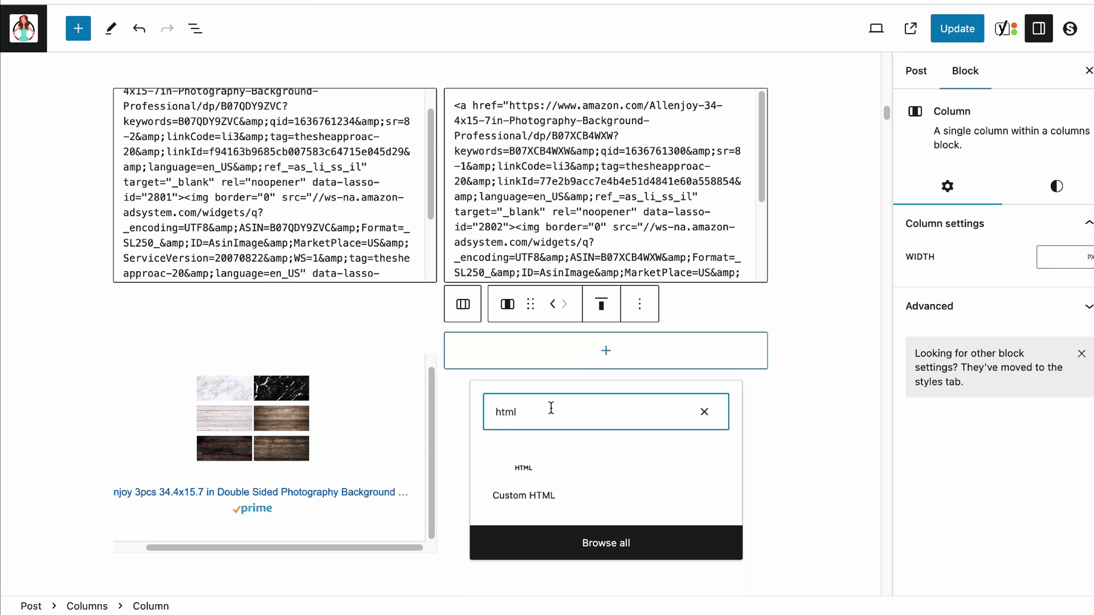
{"action": "left_click", "coordinate": [515, 476]}
Paste the PA-API product code, preview the rendered box, and update the post
{"action": "left_click", "coordinate": [541, 375]}
{"action": "key", "text": "ctrl+v"}
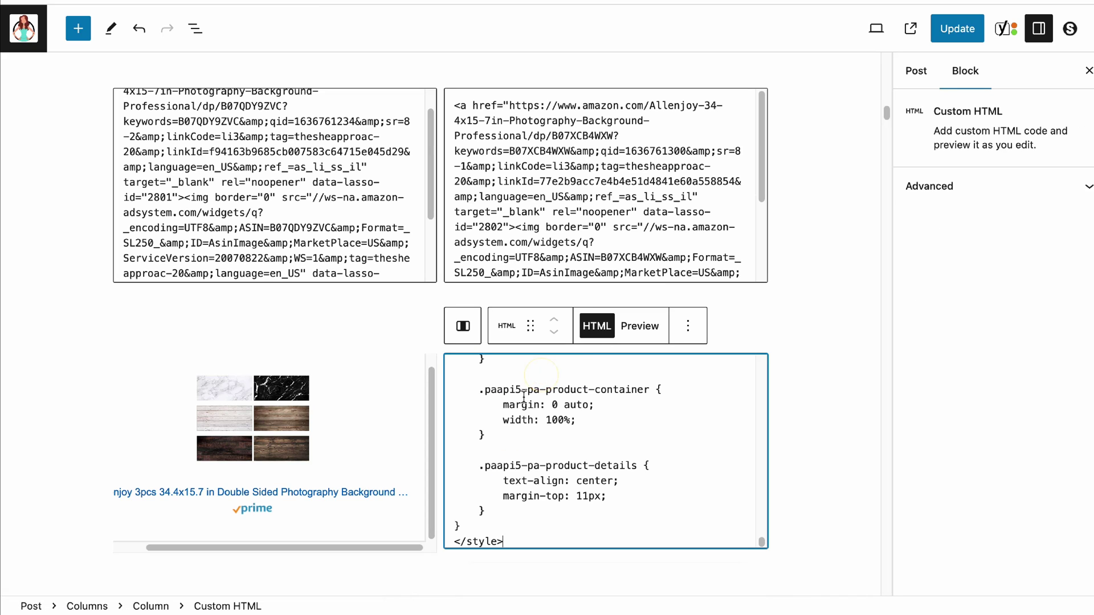
{"action": "left_click", "coordinate": [634, 336]}
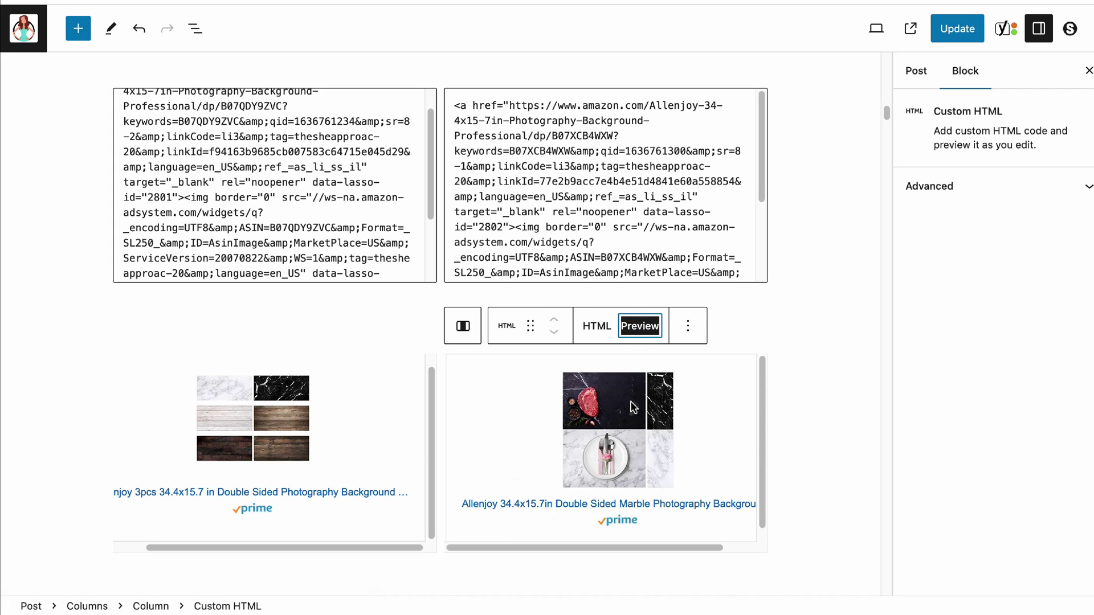
{"action": "left_click", "coordinate": [957, 29]}
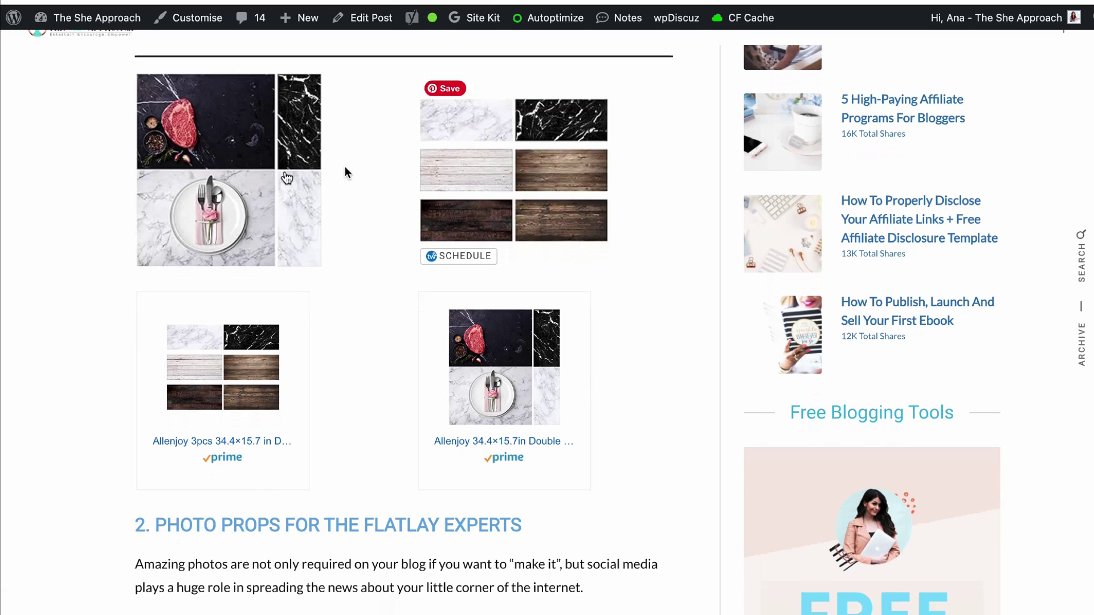
{"action": "scroll", "coordinate": [375, 163], "scroll_direction": "down", "scroll_amount": 1}
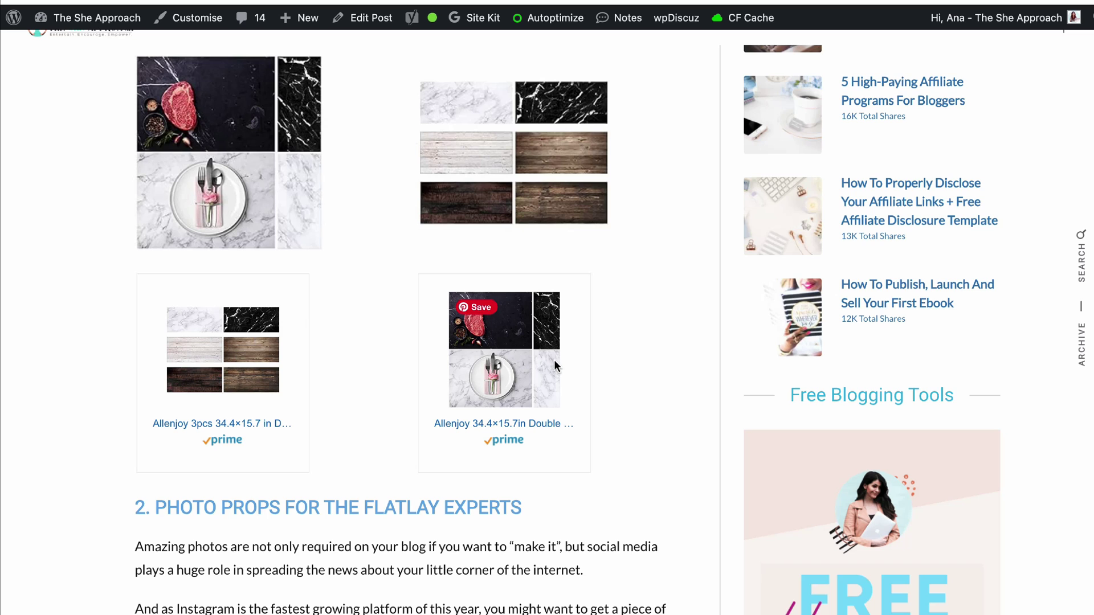
{"action": "scroll", "coordinate": [391, 366], "scroll_direction": "down", "scroll_amount": 3}
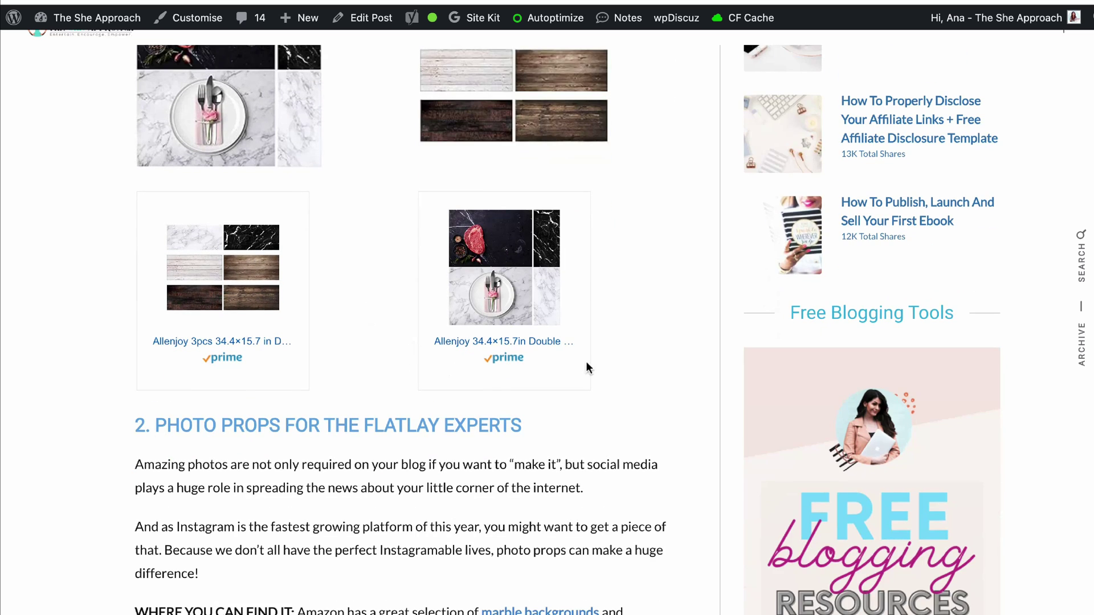
{"action": "scroll", "coordinate": [385, 285], "scroll_direction": "up", "scroll_amount": 2}
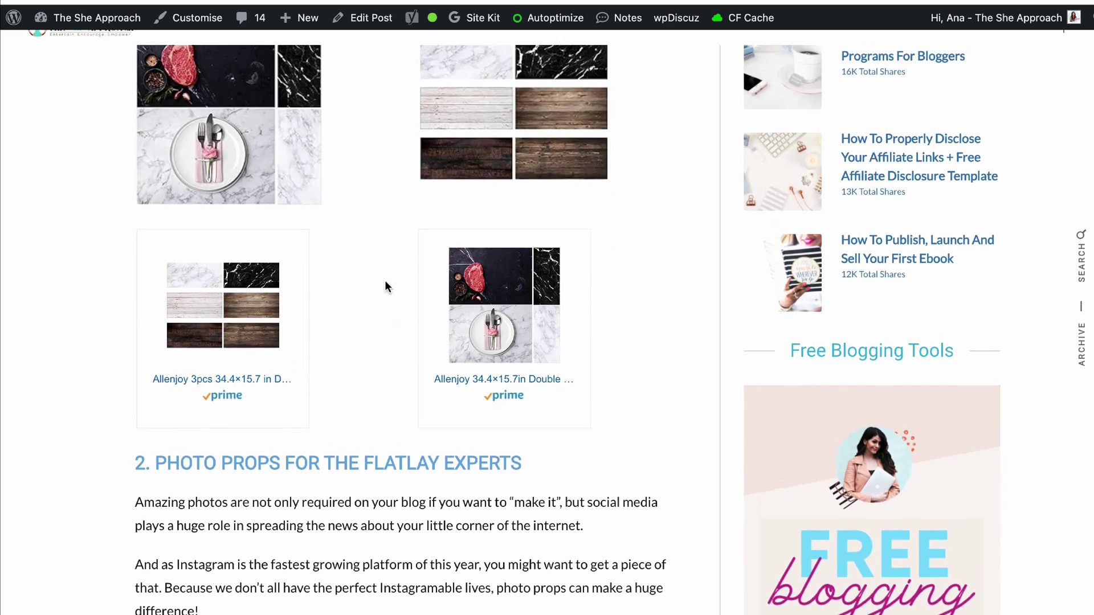
{"action": "scroll", "coordinate": [379, 302], "scroll_direction": "up", "scroll_amount": 1}
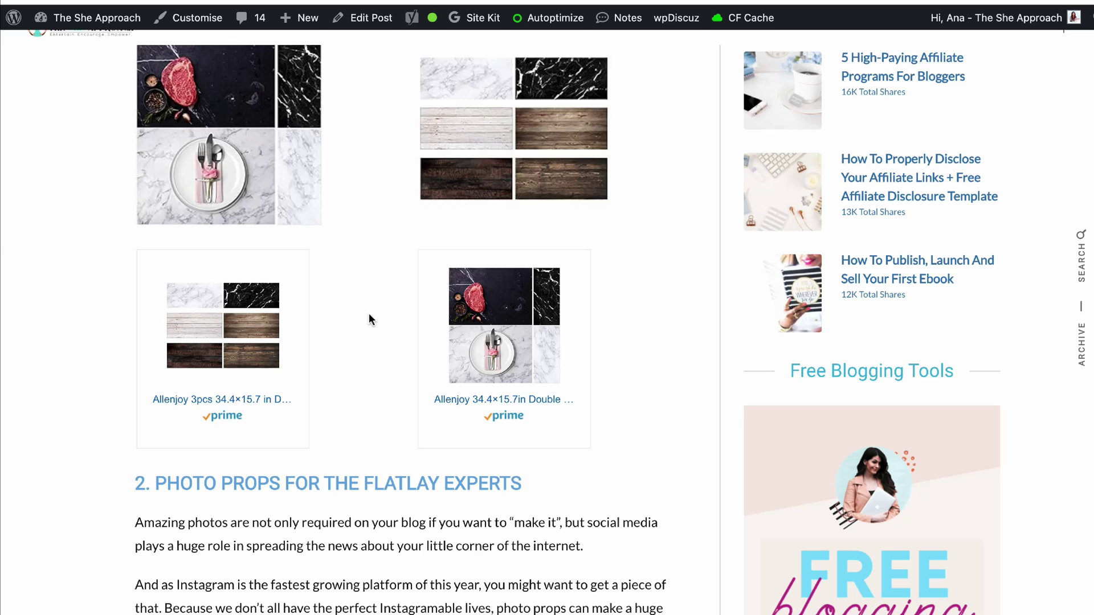
{"action": "scroll", "coordinate": [369, 319], "scroll_direction": "up", "scroll_amount": 2}
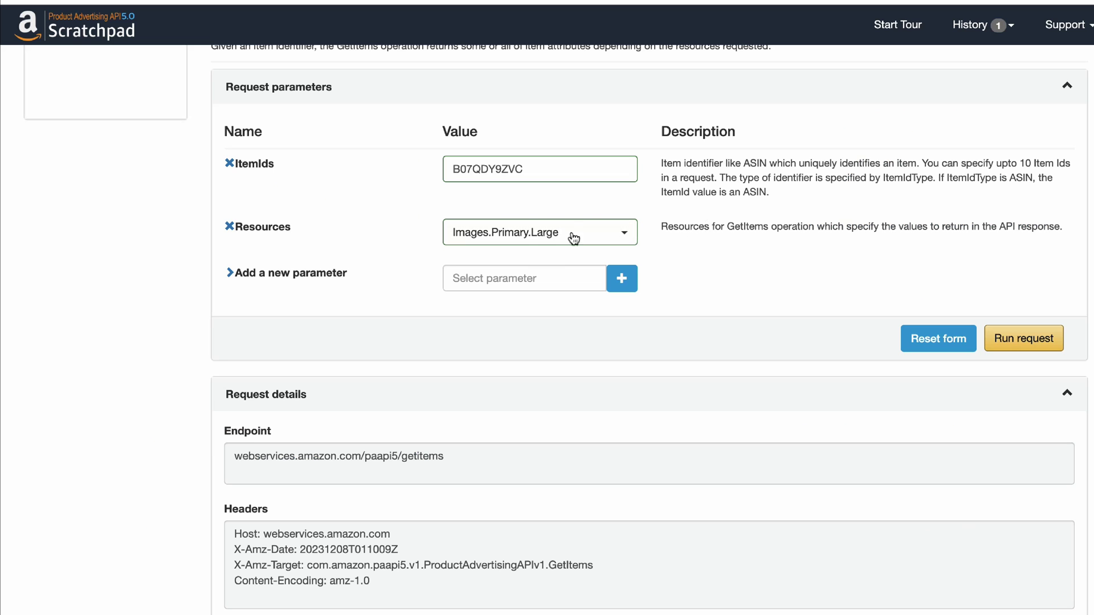
Review the Resources selections for B07QDY9ZVC and scroll down to the TooManyRequests response
{"action": "left_click", "coordinate": [591, 244]}
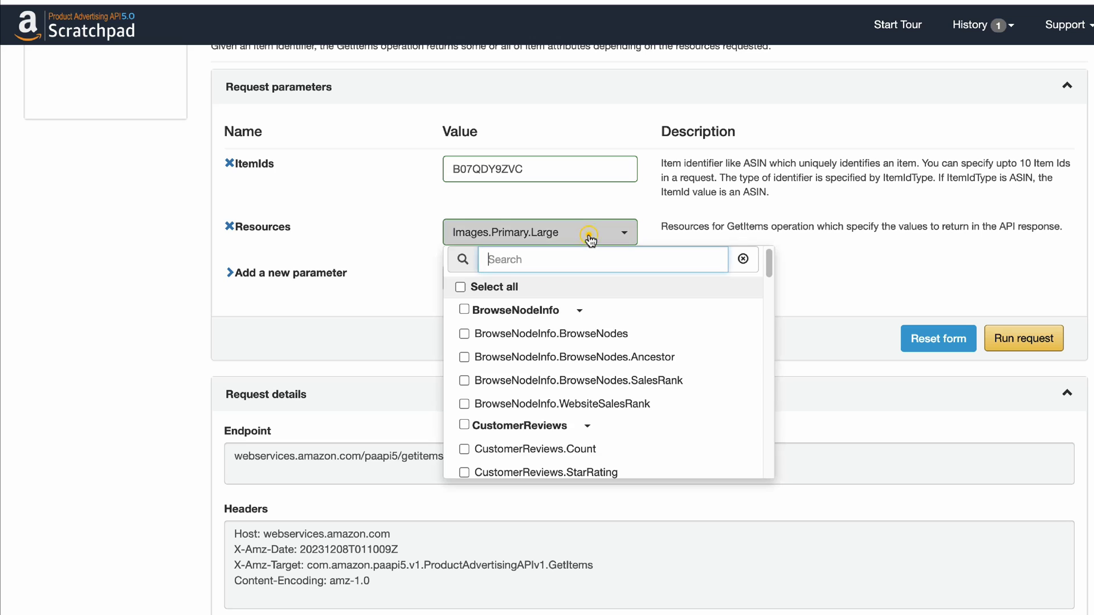
{"action": "scroll", "coordinate": [497, 325], "scroll_direction": "down", "scroll_amount": 15}
{"action": "scroll", "coordinate": [570, 326], "scroll_direction": "down", "scroll_amount": 2}
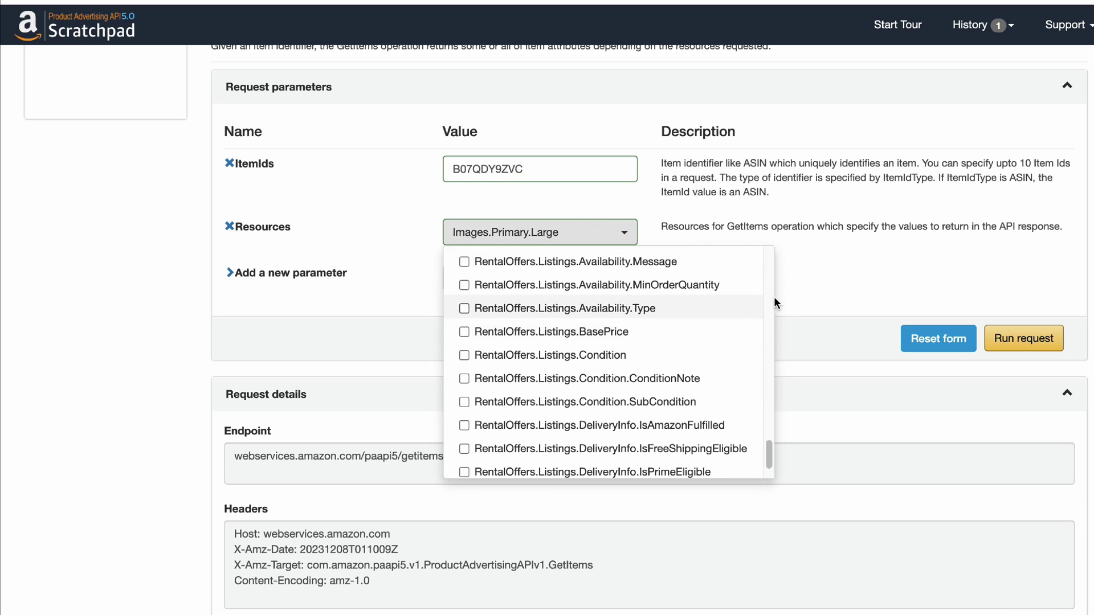
{"action": "left_click", "coordinate": [847, 276]}
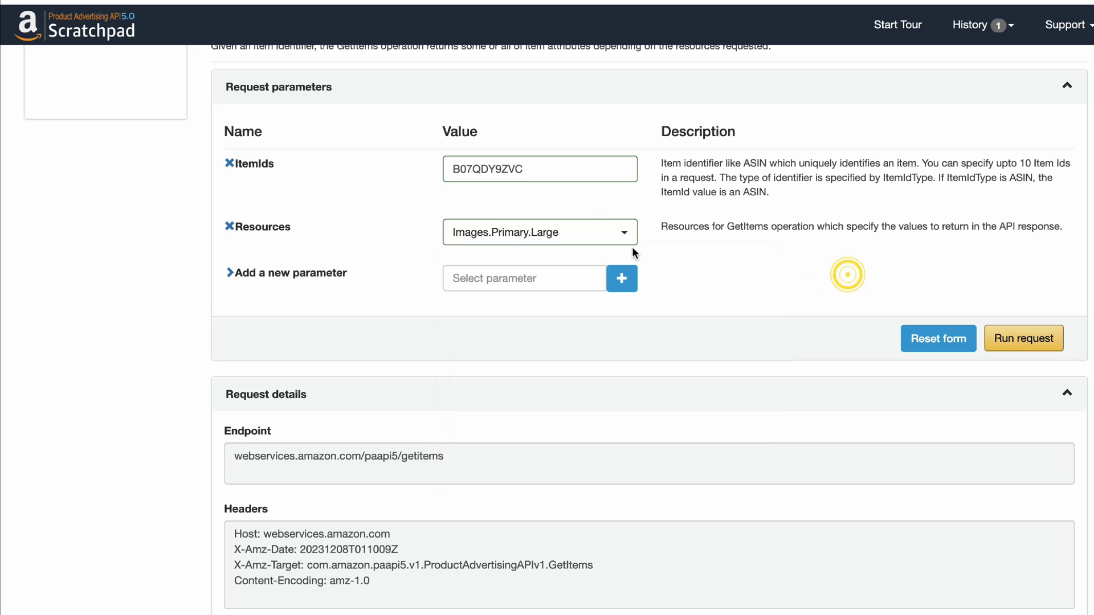
{"action": "scroll", "coordinate": [660, 262], "scroll_direction": "down", "scroll_amount": 1}
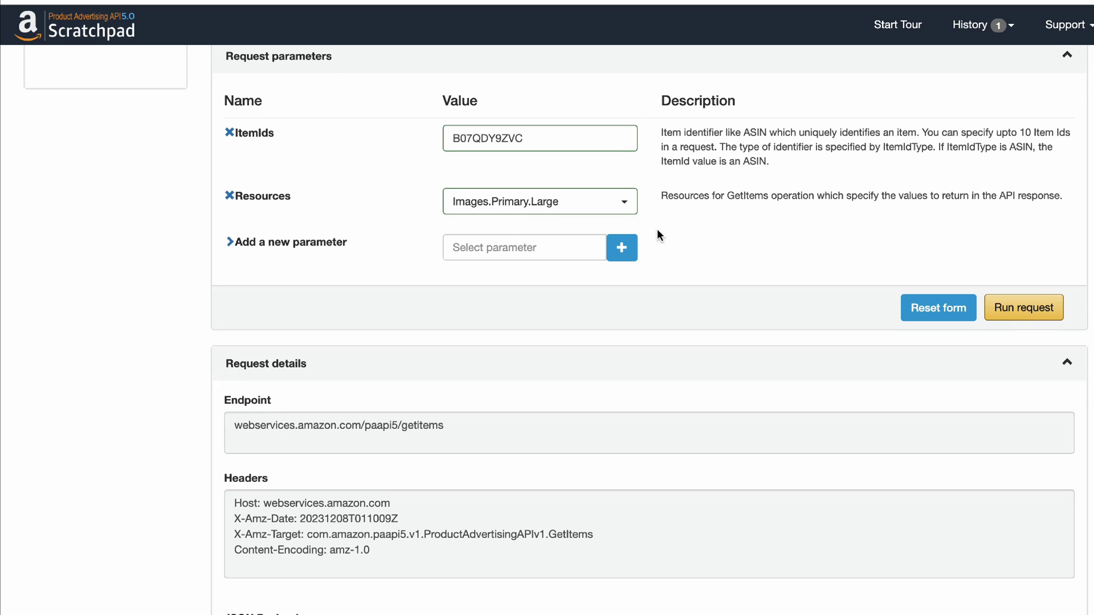
{"action": "scroll", "coordinate": [658, 230], "scroll_direction": "down", "scroll_amount": 10}
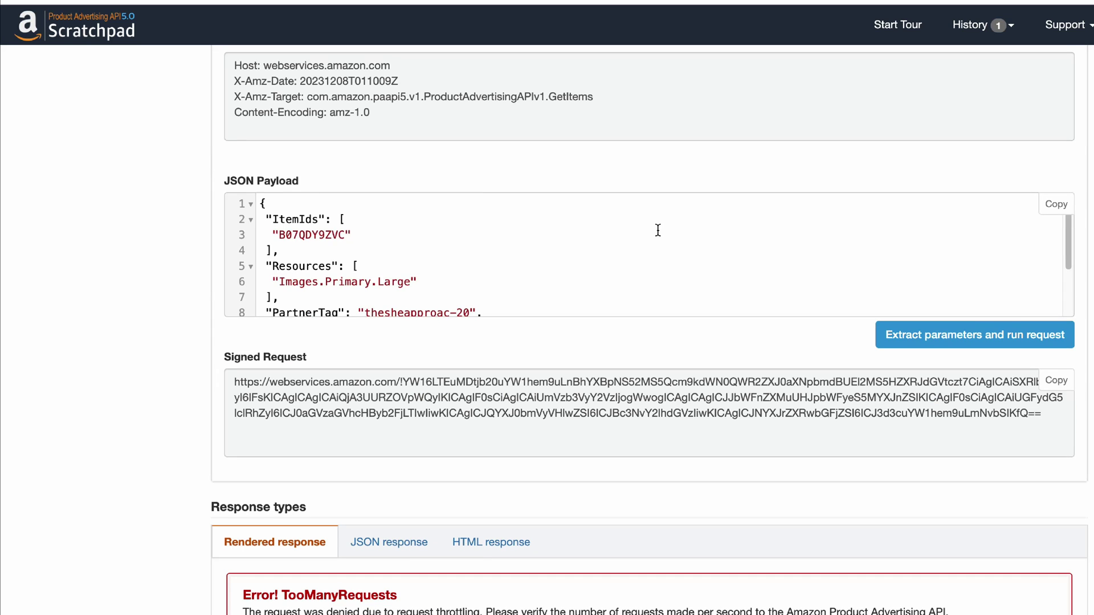
{"action": "scroll", "coordinate": [658, 230], "scroll_direction": "down", "scroll_amount": 3}
{"action": "scroll", "coordinate": [657, 230], "scroll_direction": "down", "scroll_amount": 7}
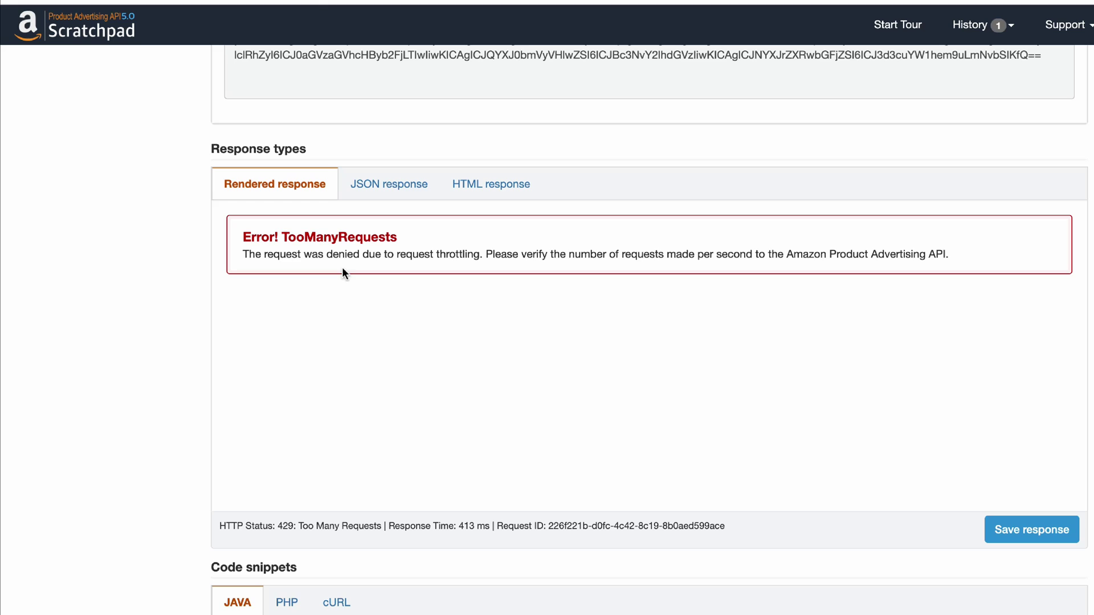
Rerun the B07QDY9ZVC request and check both the HTML and Rendered response tabs
{"action": "scroll", "coordinate": [381, 319], "scroll_direction": "up", "scroll_amount": 3}
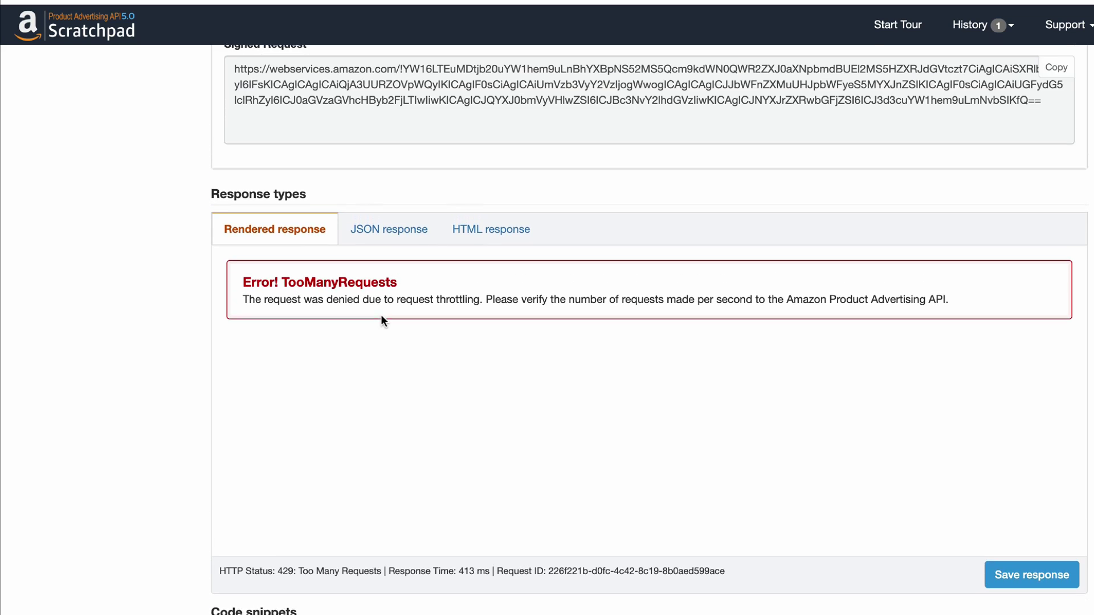
{"action": "scroll", "coordinate": [382, 315], "scroll_direction": "up", "scroll_amount": 8}
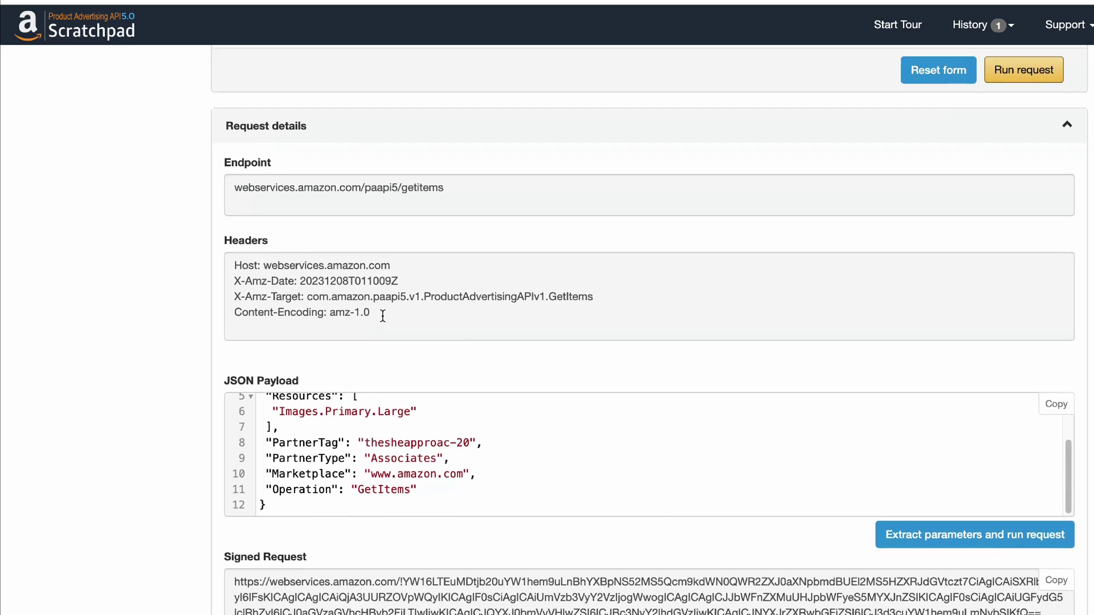
{"action": "scroll", "coordinate": [381, 313], "scroll_direction": "down", "scroll_amount": 10}
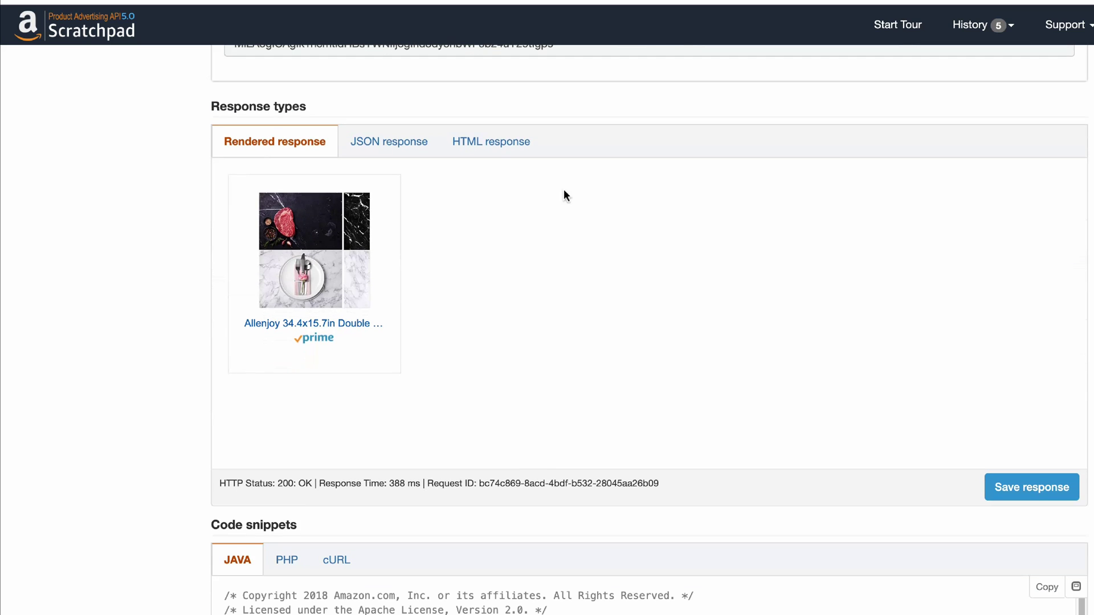
{"action": "mouse_move", "coordinate": [301, 224]}
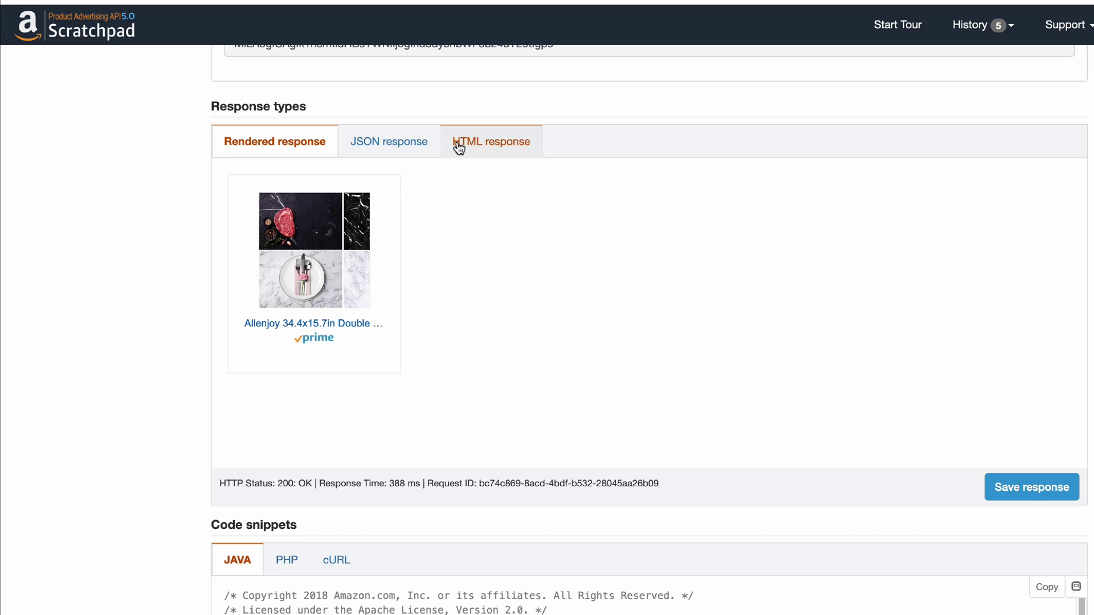
{"action": "left_click", "coordinate": [521, 149]}
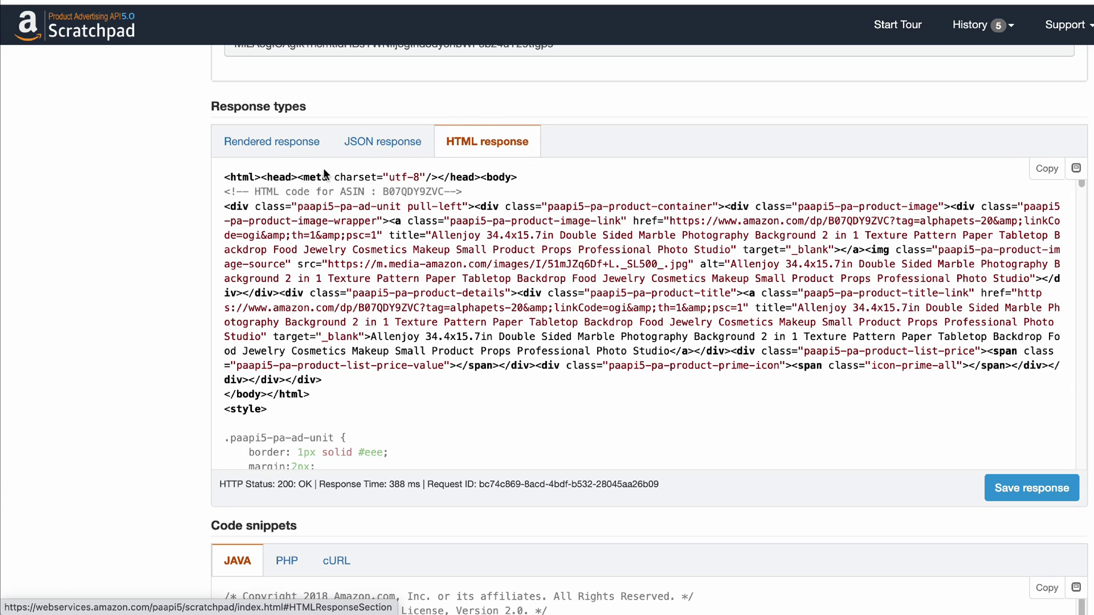
{"action": "left_click", "coordinate": [274, 147]}
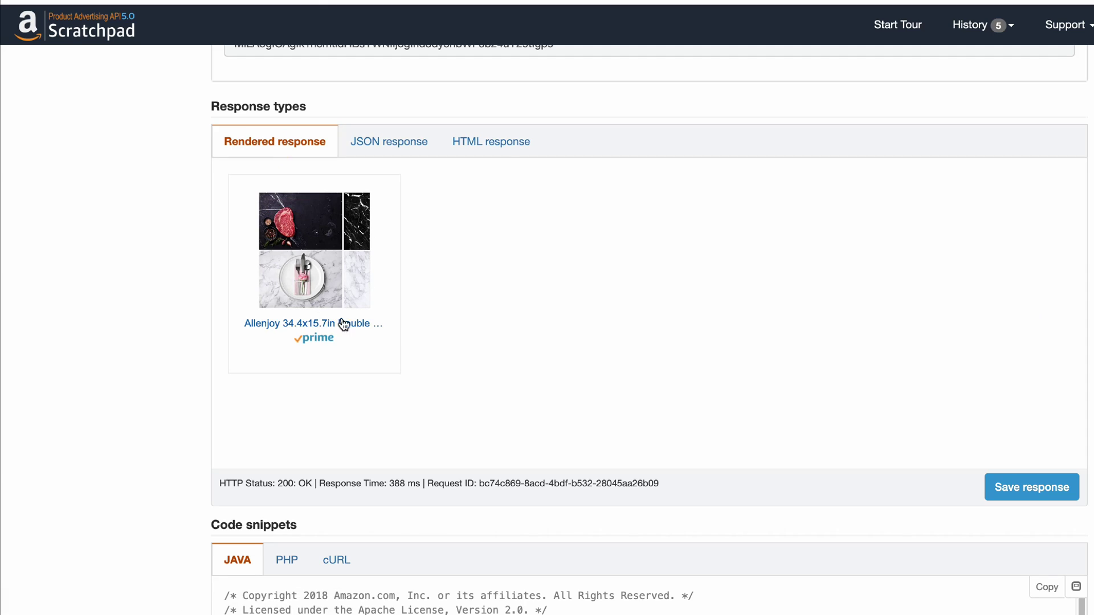